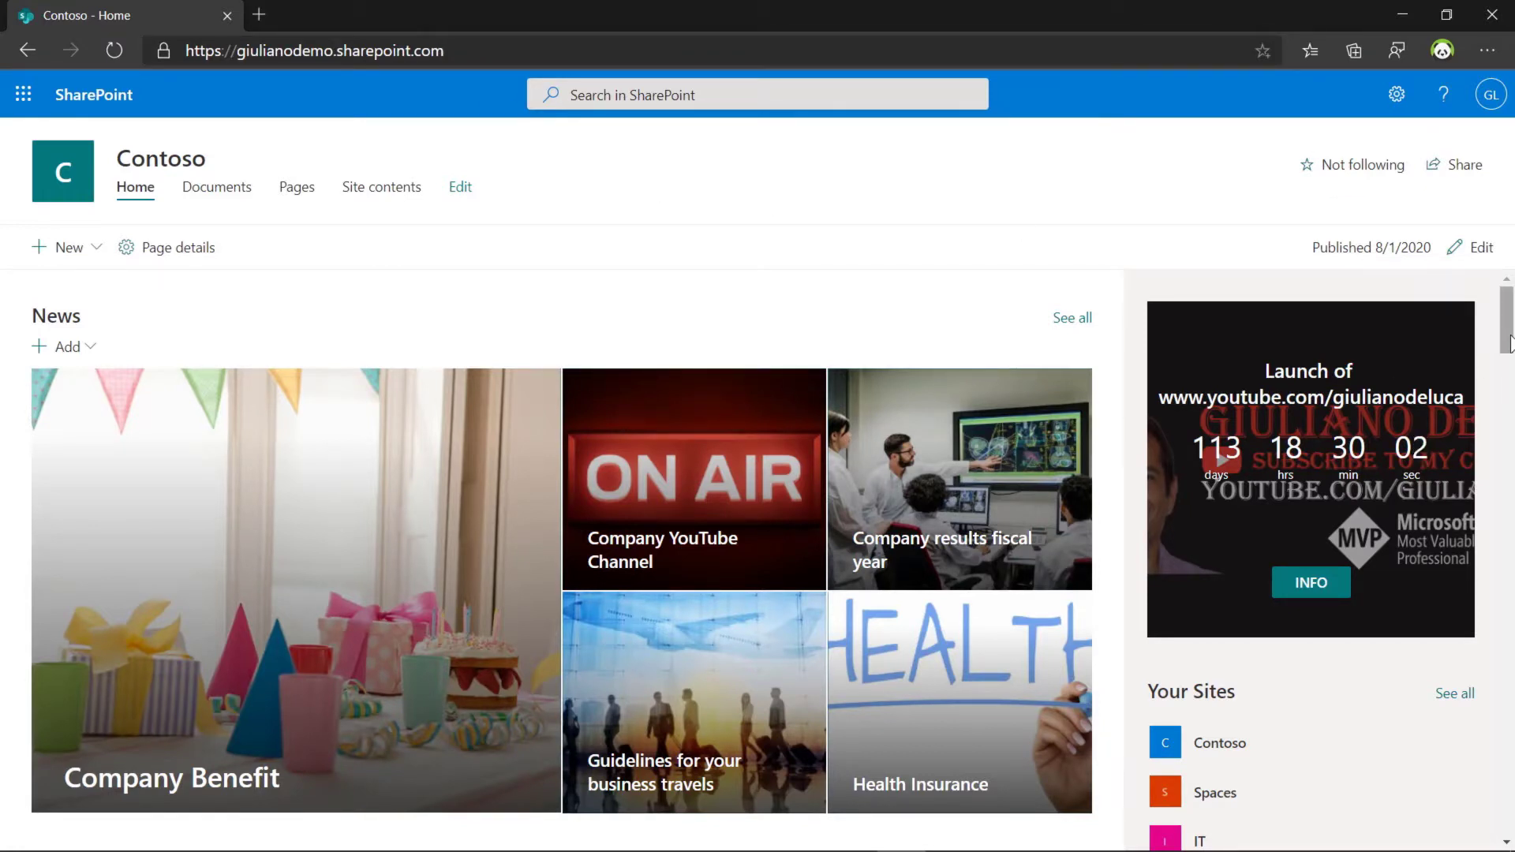
{"action": "mouse_move", "coordinate": [1511, 344]}
{"action": "left_mouse_down"}
{"action": "mouse_move", "coordinate": [1510, 417]}
{"action": "mouse_move", "coordinate": [1510, 340]}
{"action": "left_mouse_up"}
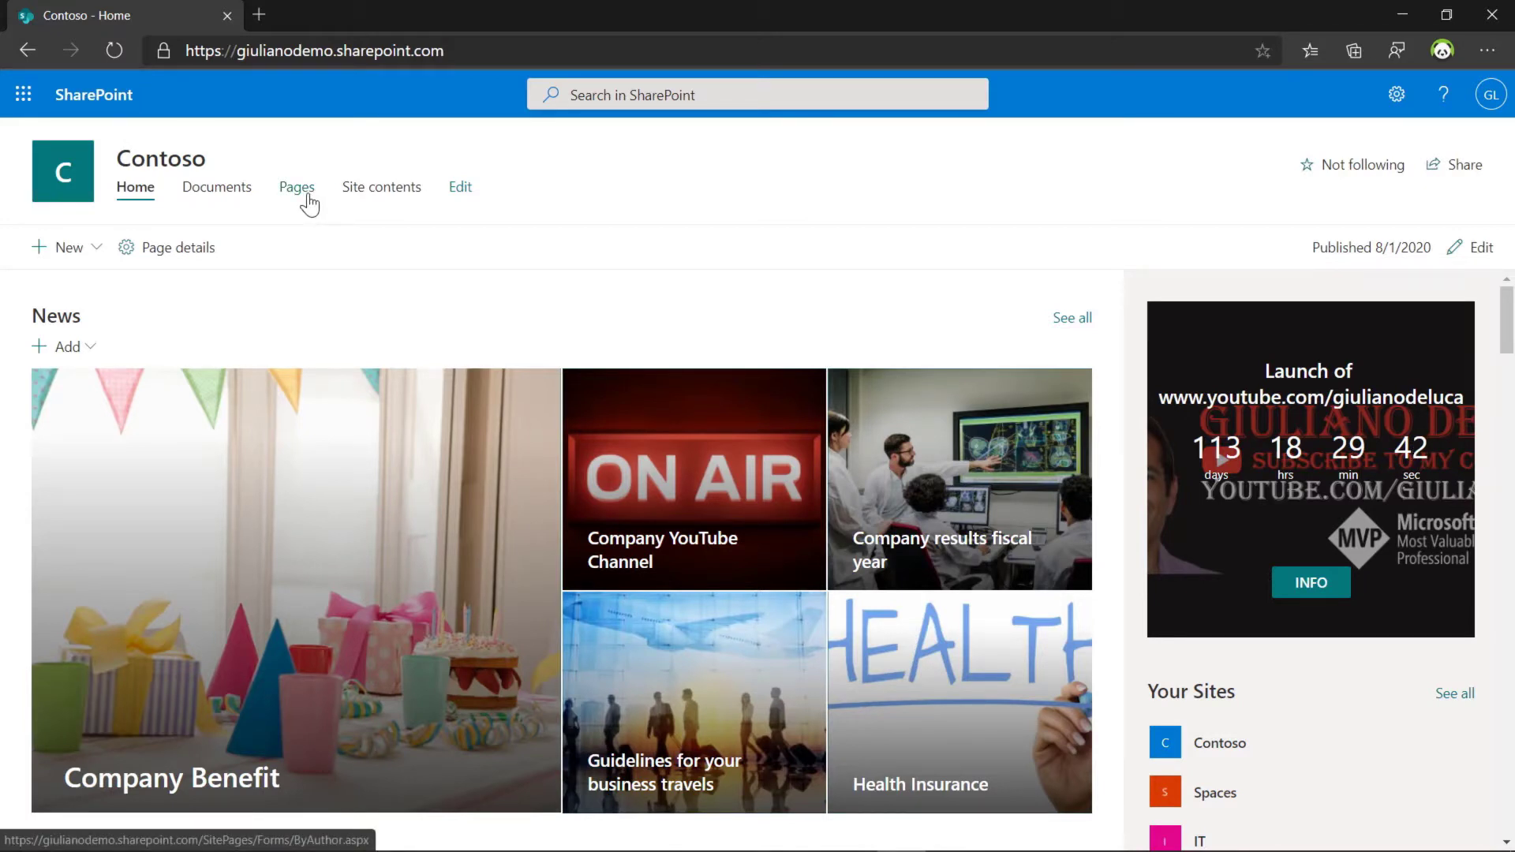
Step: Re-enable page scheduling on the Contoso Site Pages library by toggling it off and on
{"action": "left_click", "coordinate": [307, 198]}
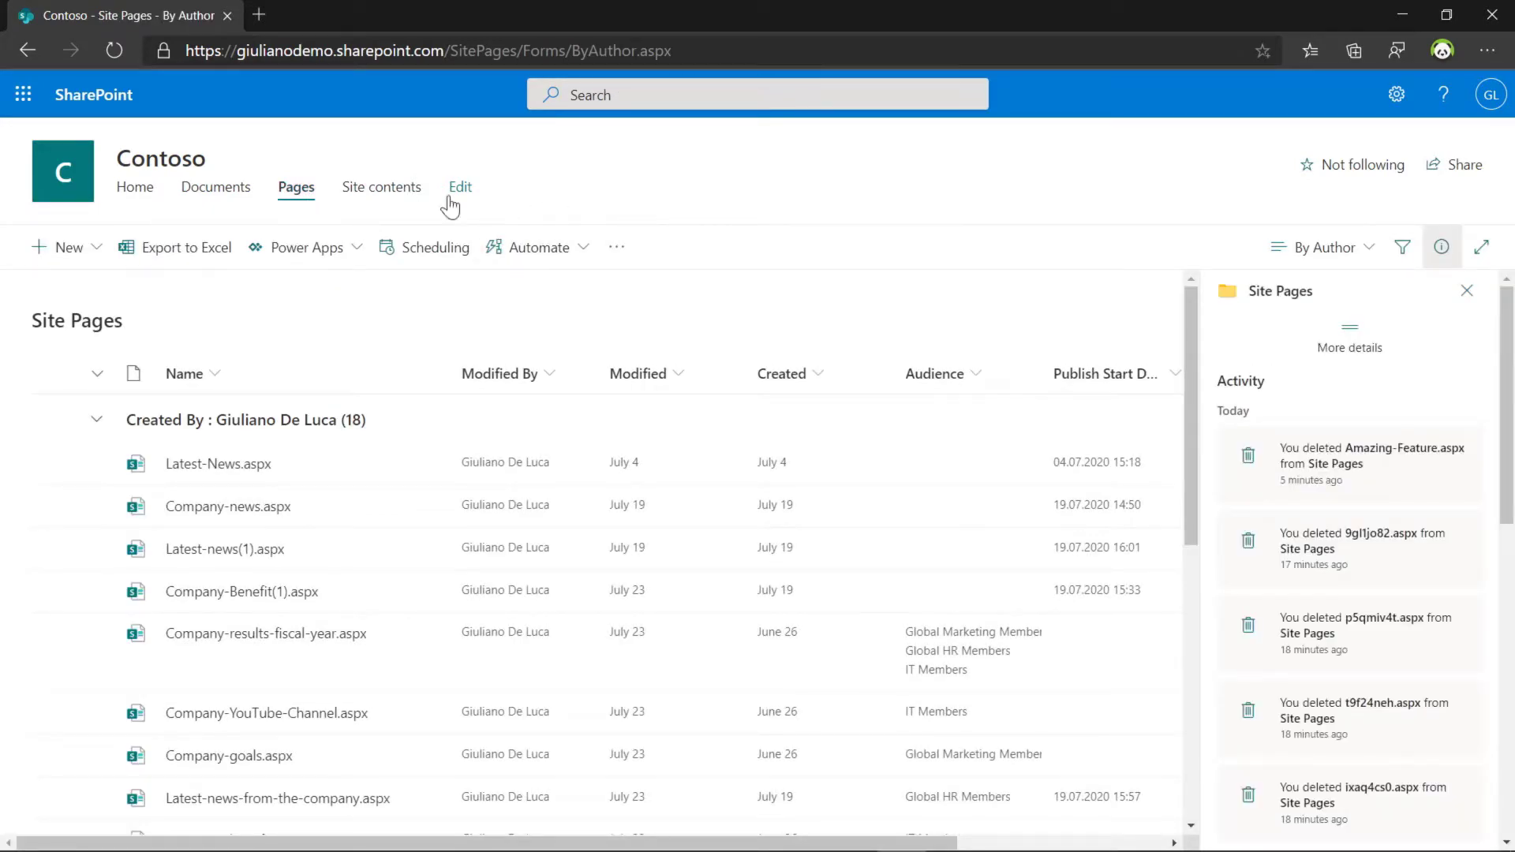
{"action": "left_click", "coordinate": [433, 268]}
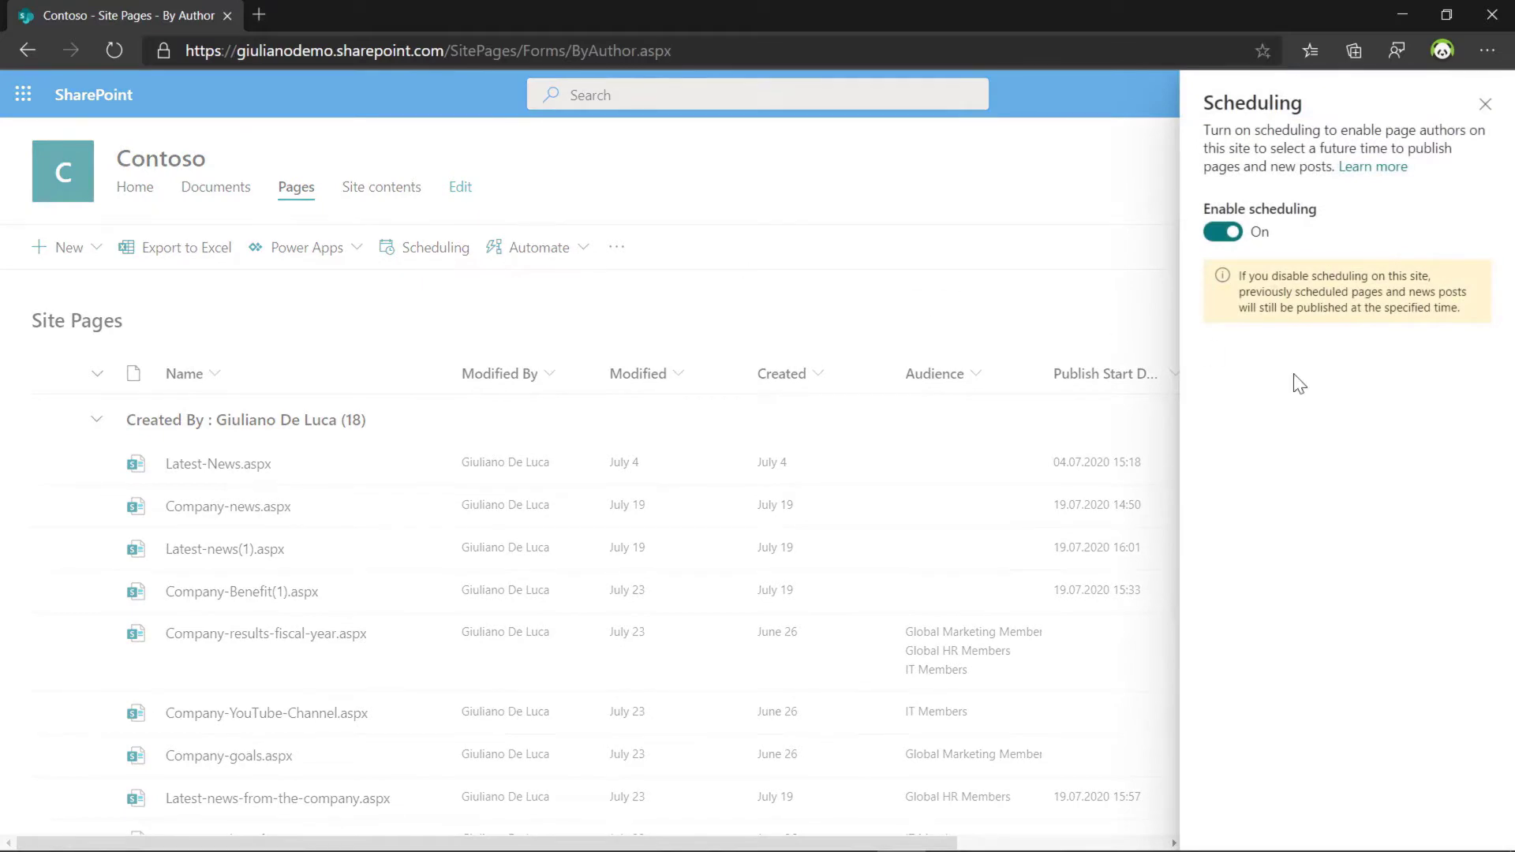
{"action": "left_click", "coordinate": [1224, 235]}
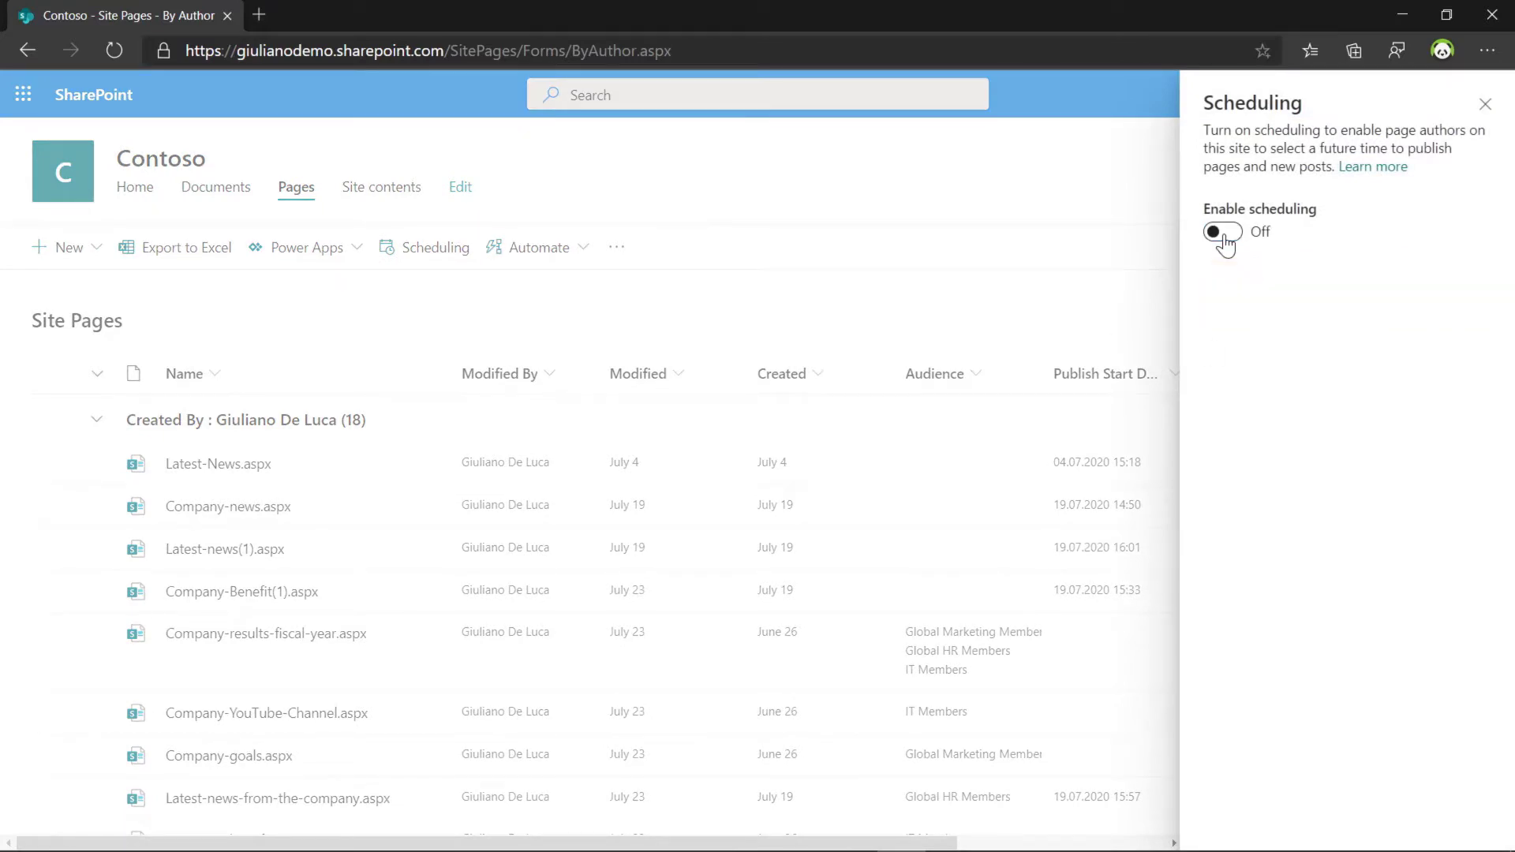
{"action": "left_click", "coordinate": [1224, 235]}
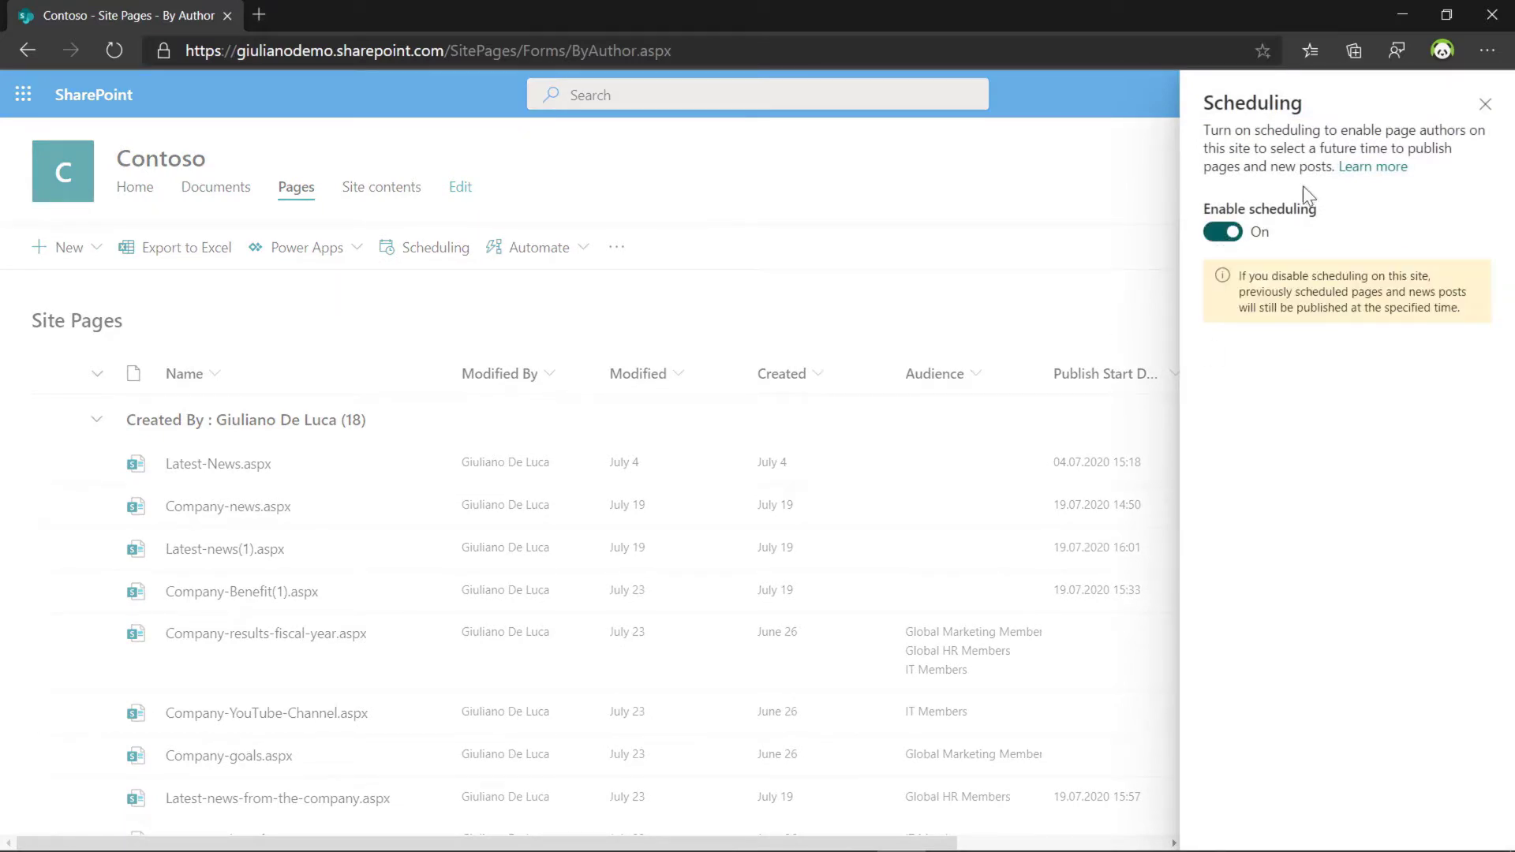
{"action": "left_click", "coordinate": [1486, 105]}
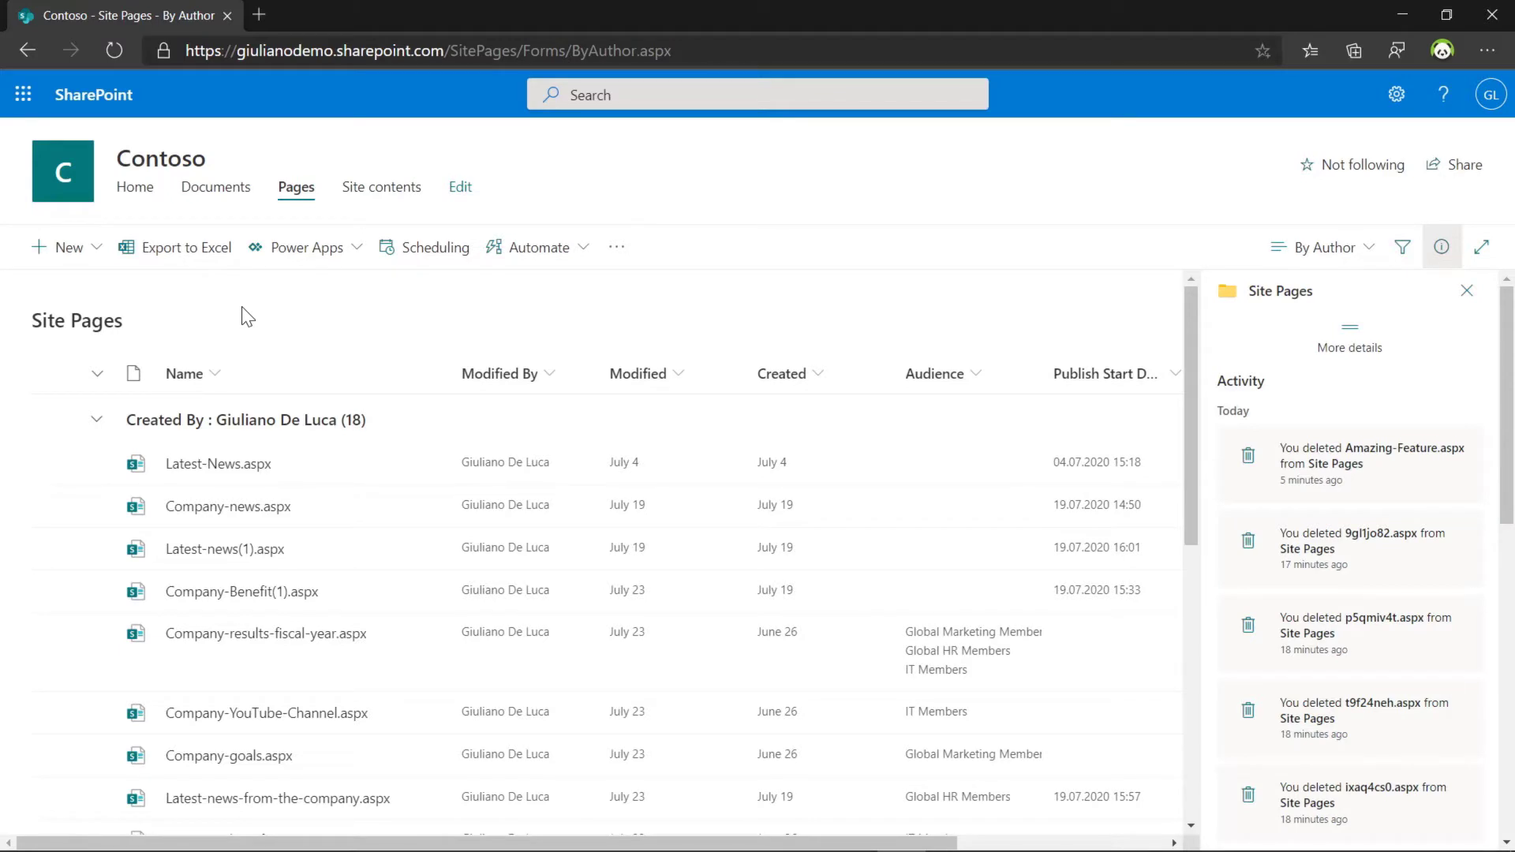
{"action": "left_click", "coordinate": [94, 266]}
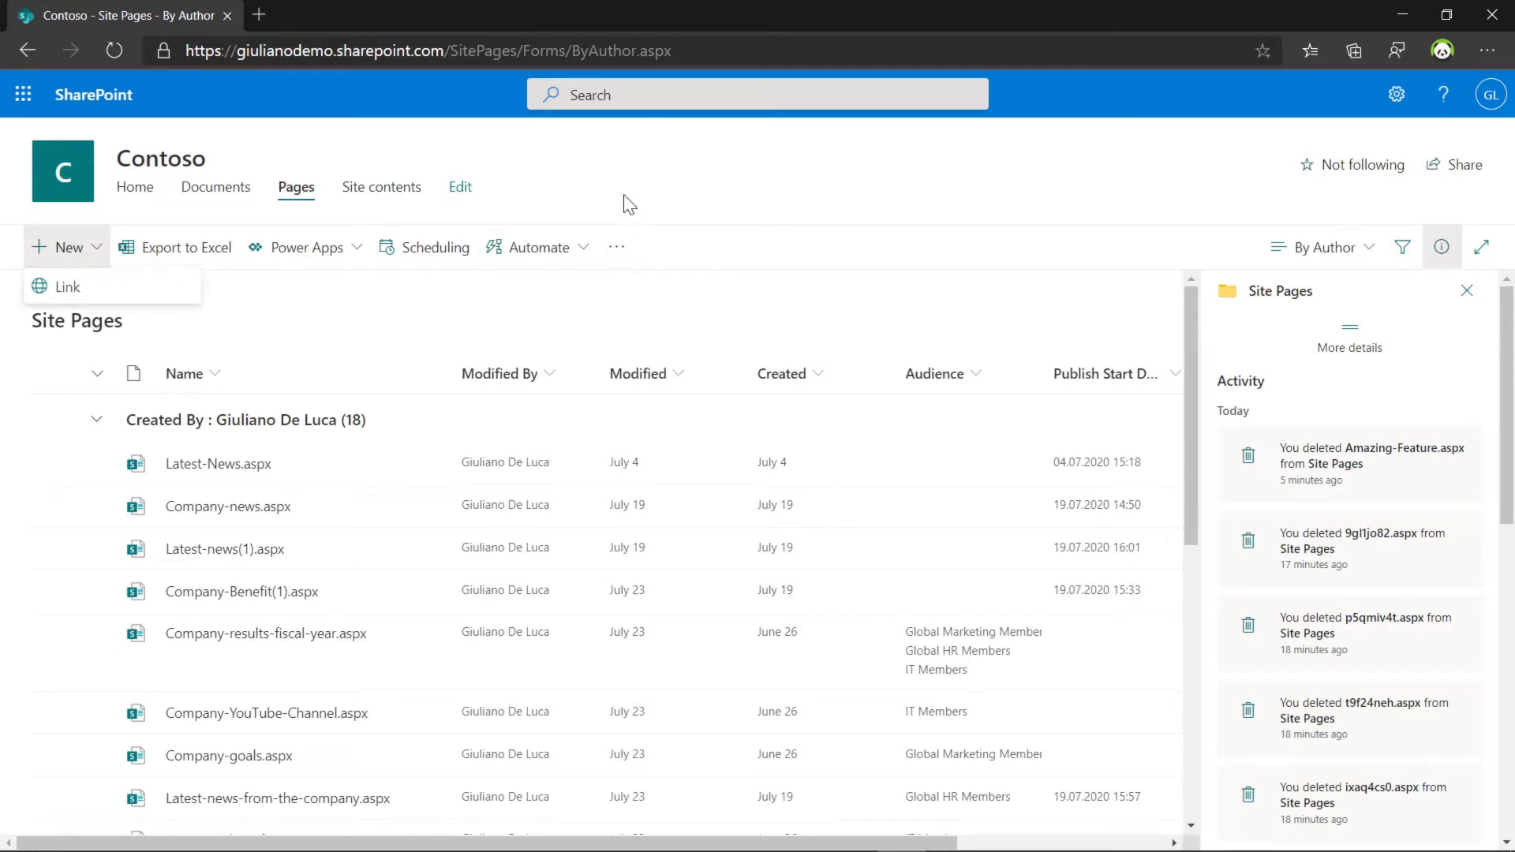
Step: From the Contoso home page, create a new news post from the NEWS template
{"action": "left_click", "coordinate": [79, 180]}
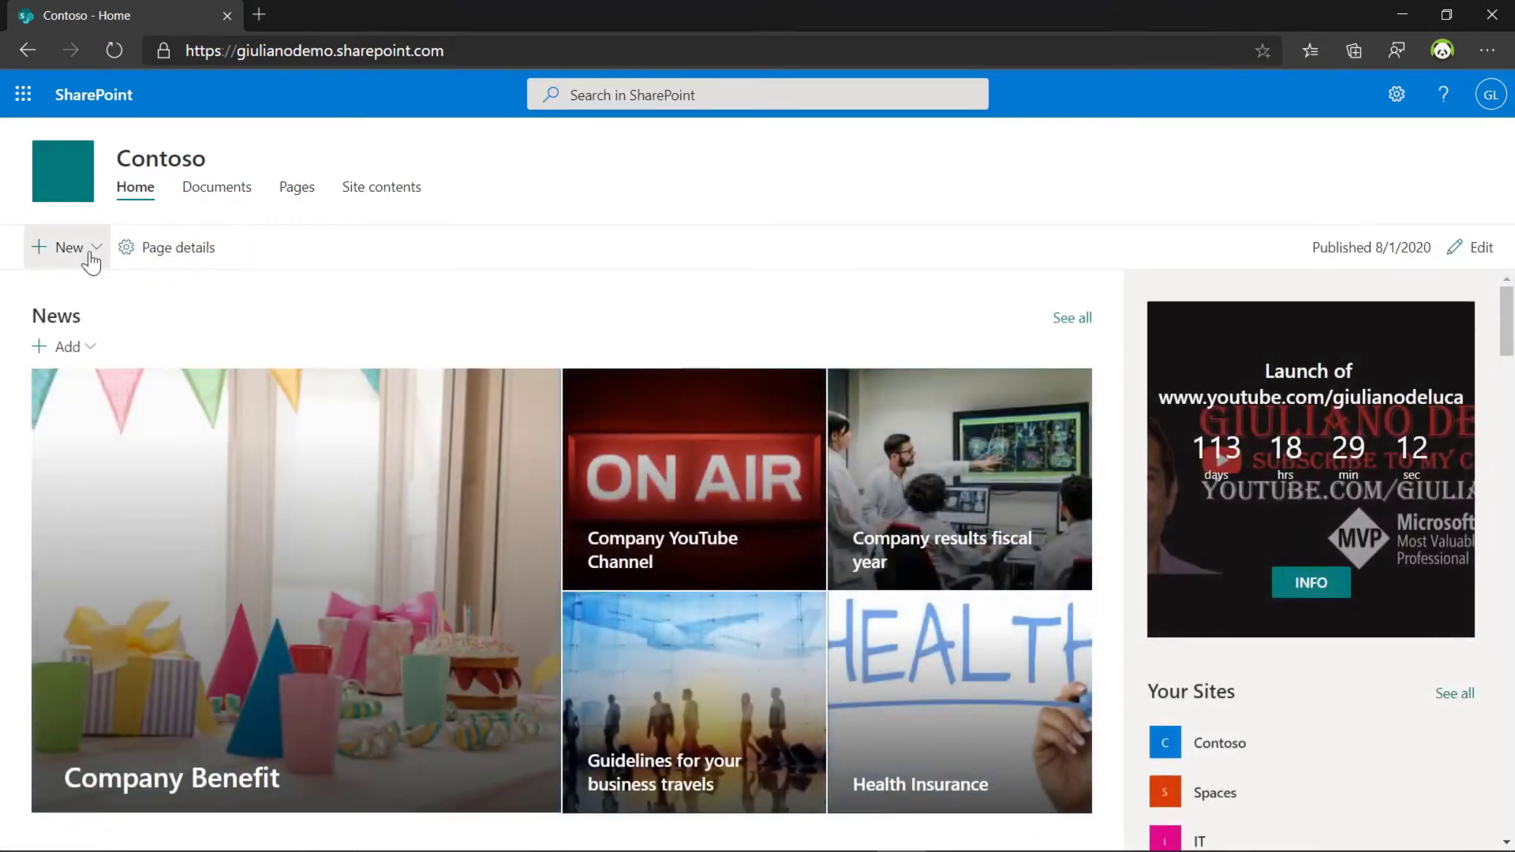
{"action": "left_click", "coordinate": [93, 251]}
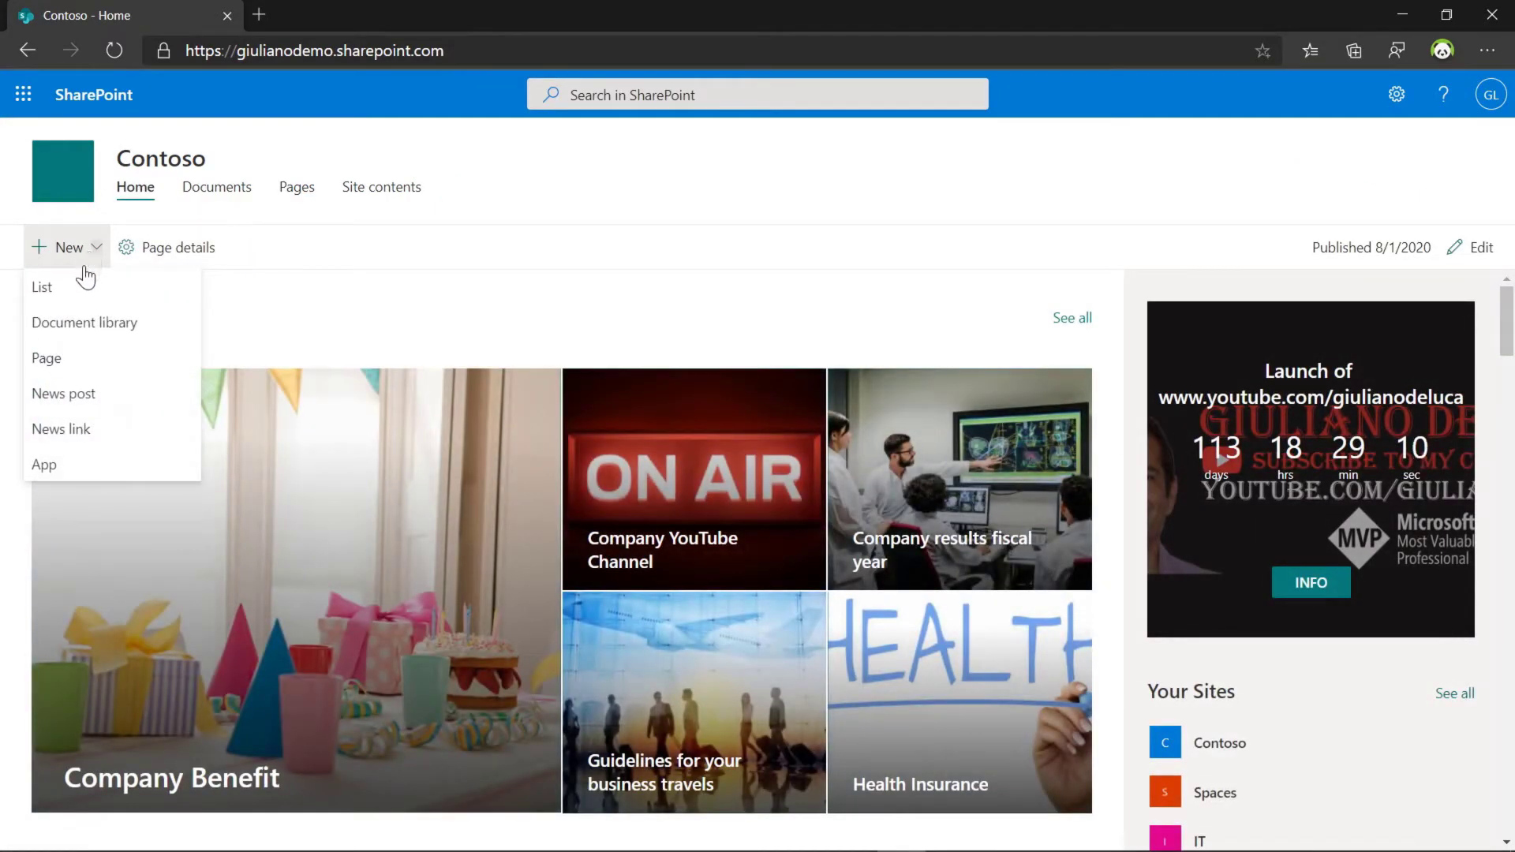
{"action": "left_click", "coordinate": [65, 395]}
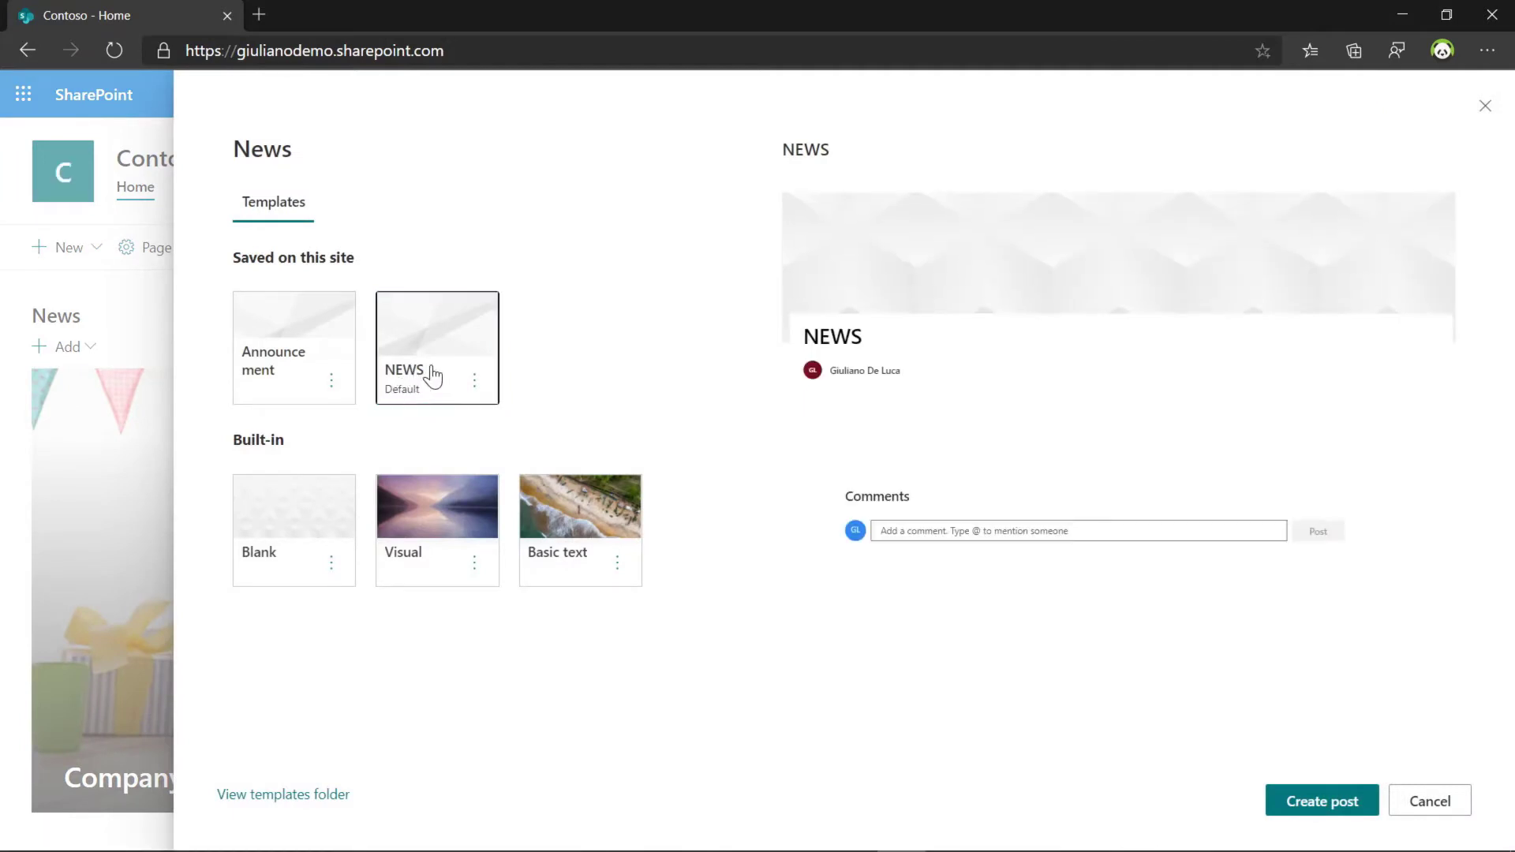
{"action": "left_click", "coordinate": [1299, 803]}
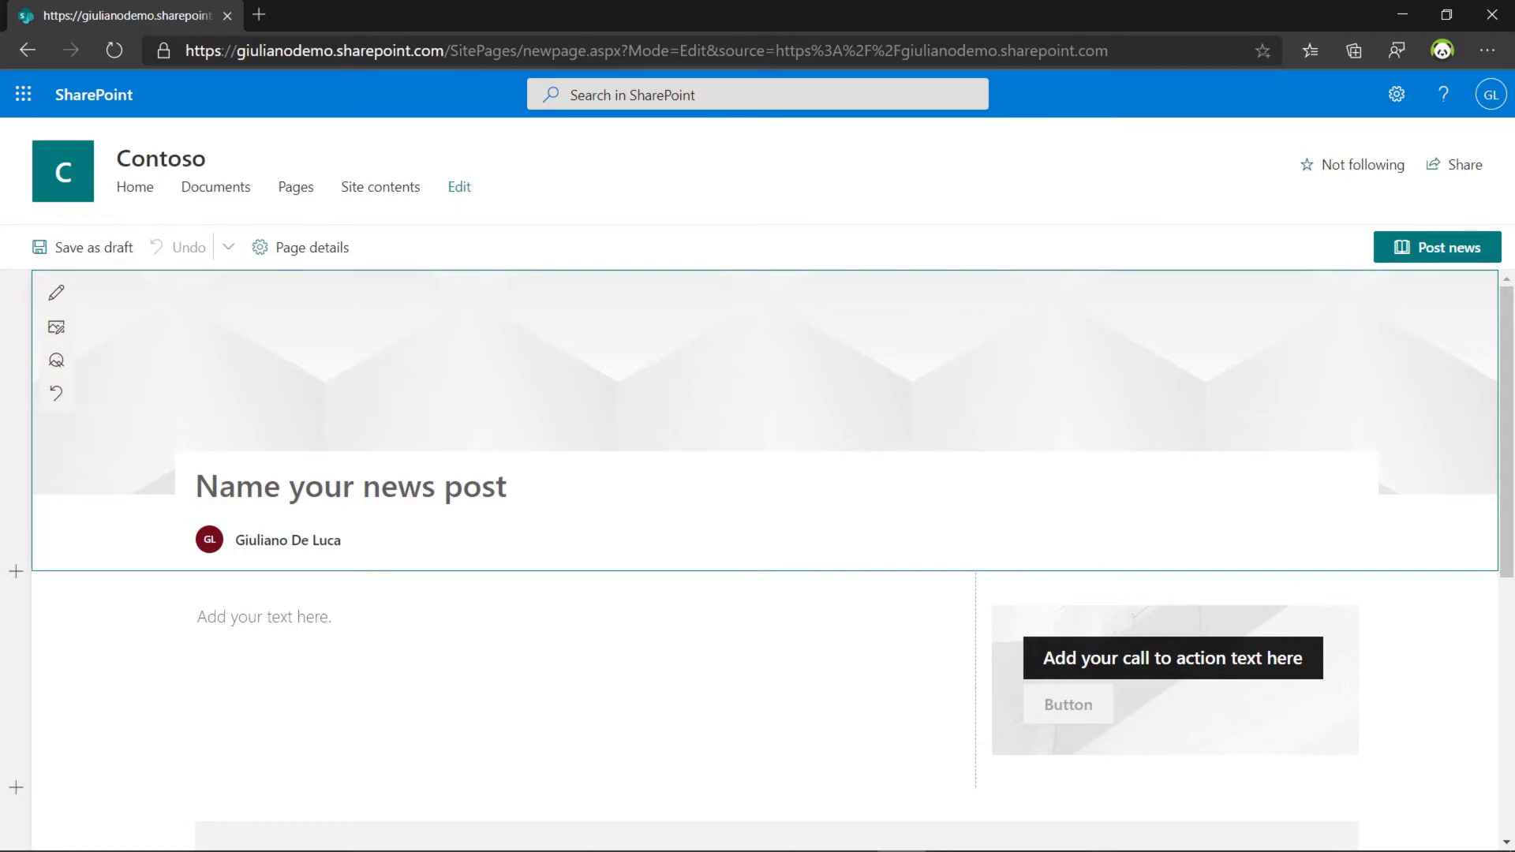
{"action": "type", "text": "Amazing new feature on SharePoint"}
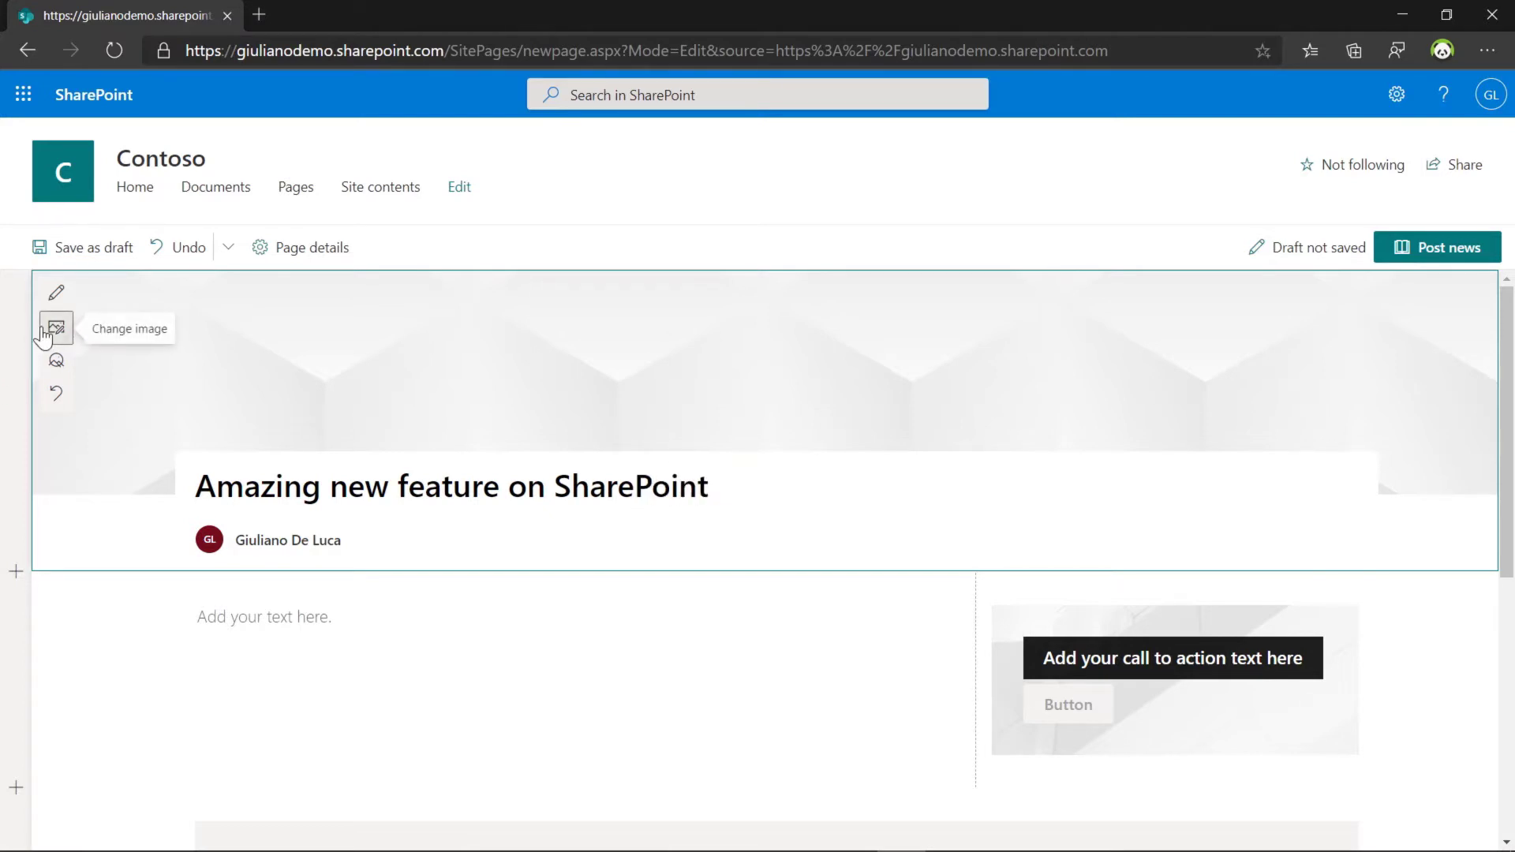
Step: Set the header image to the Office apps result from a 'sharepoint' web image search
{"action": "left_click", "coordinate": [54, 329]}
{"action": "left_click", "coordinate": [307, 332]}
{"action": "left_click", "coordinate": [593, 248]}
{"action": "type", "text": "sharepoint"}
{"action": "key", "text": "Return"}
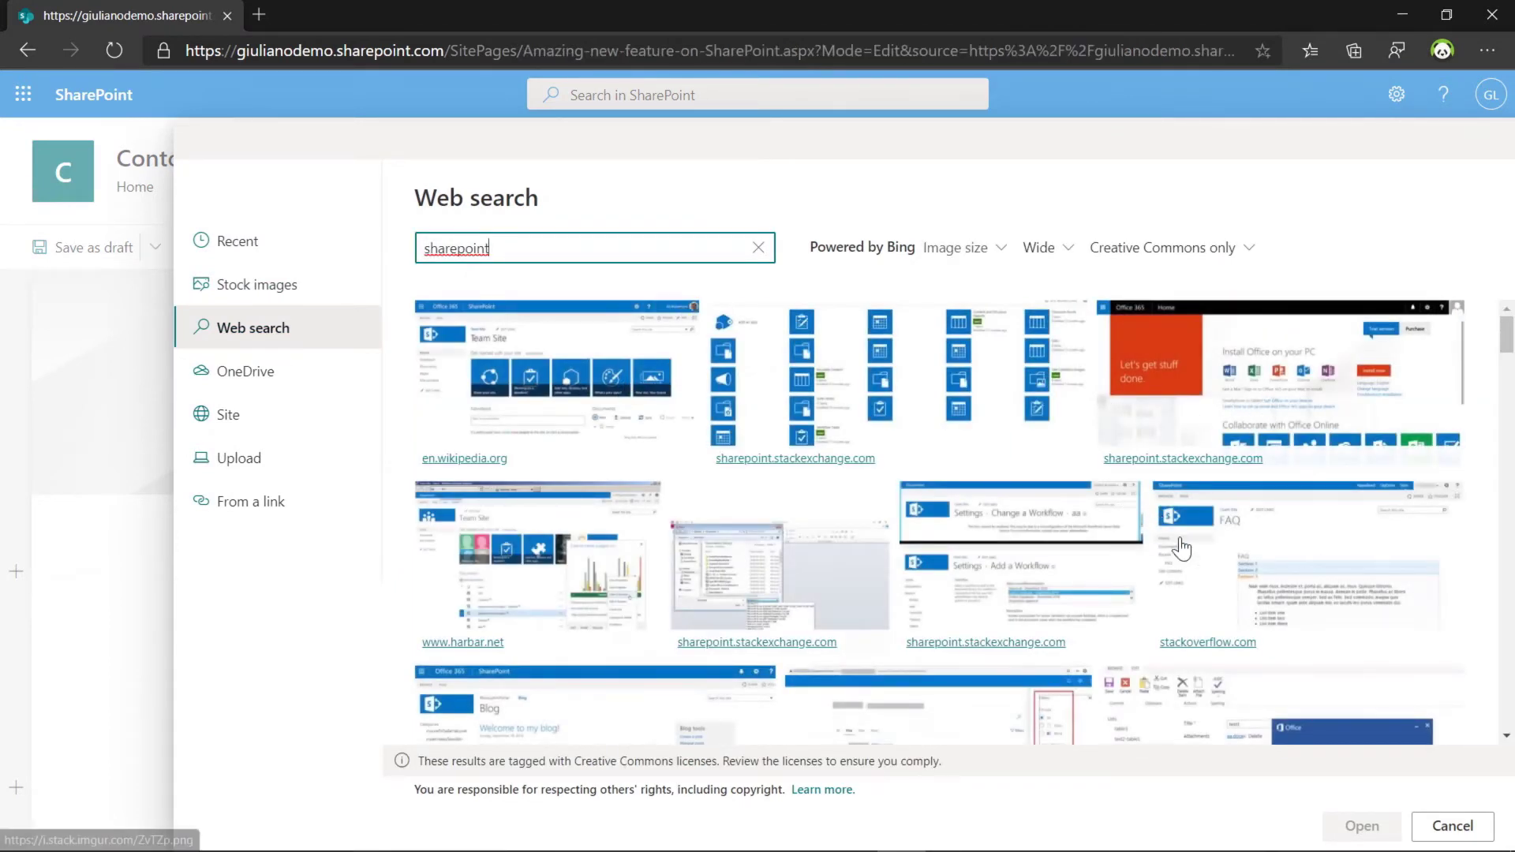
{"action": "left_click", "coordinate": [1340, 415]}
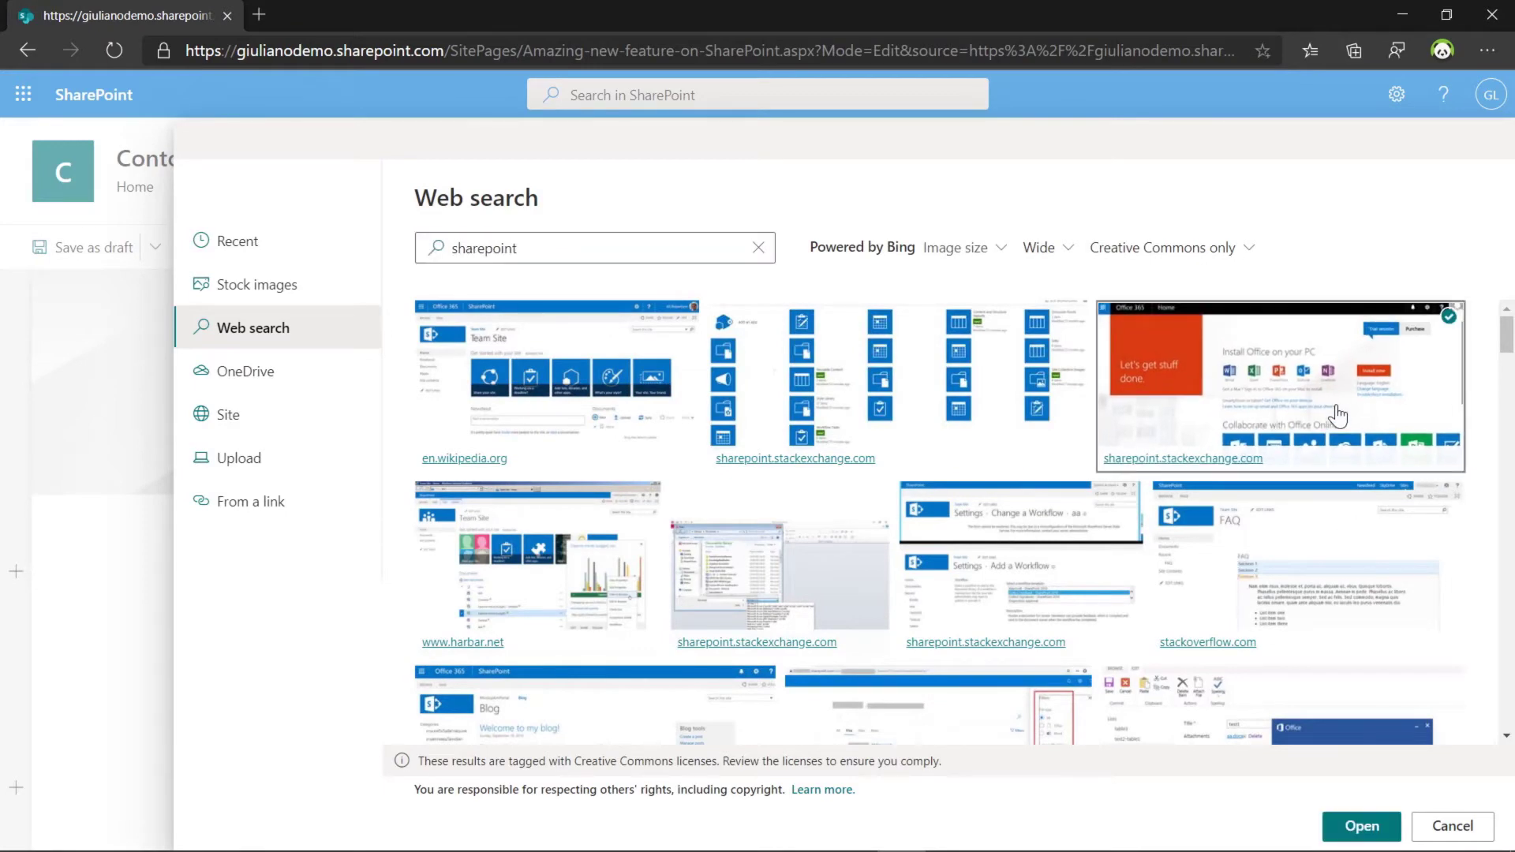
{"action": "left_click", "coordinate": [1339, 828]}
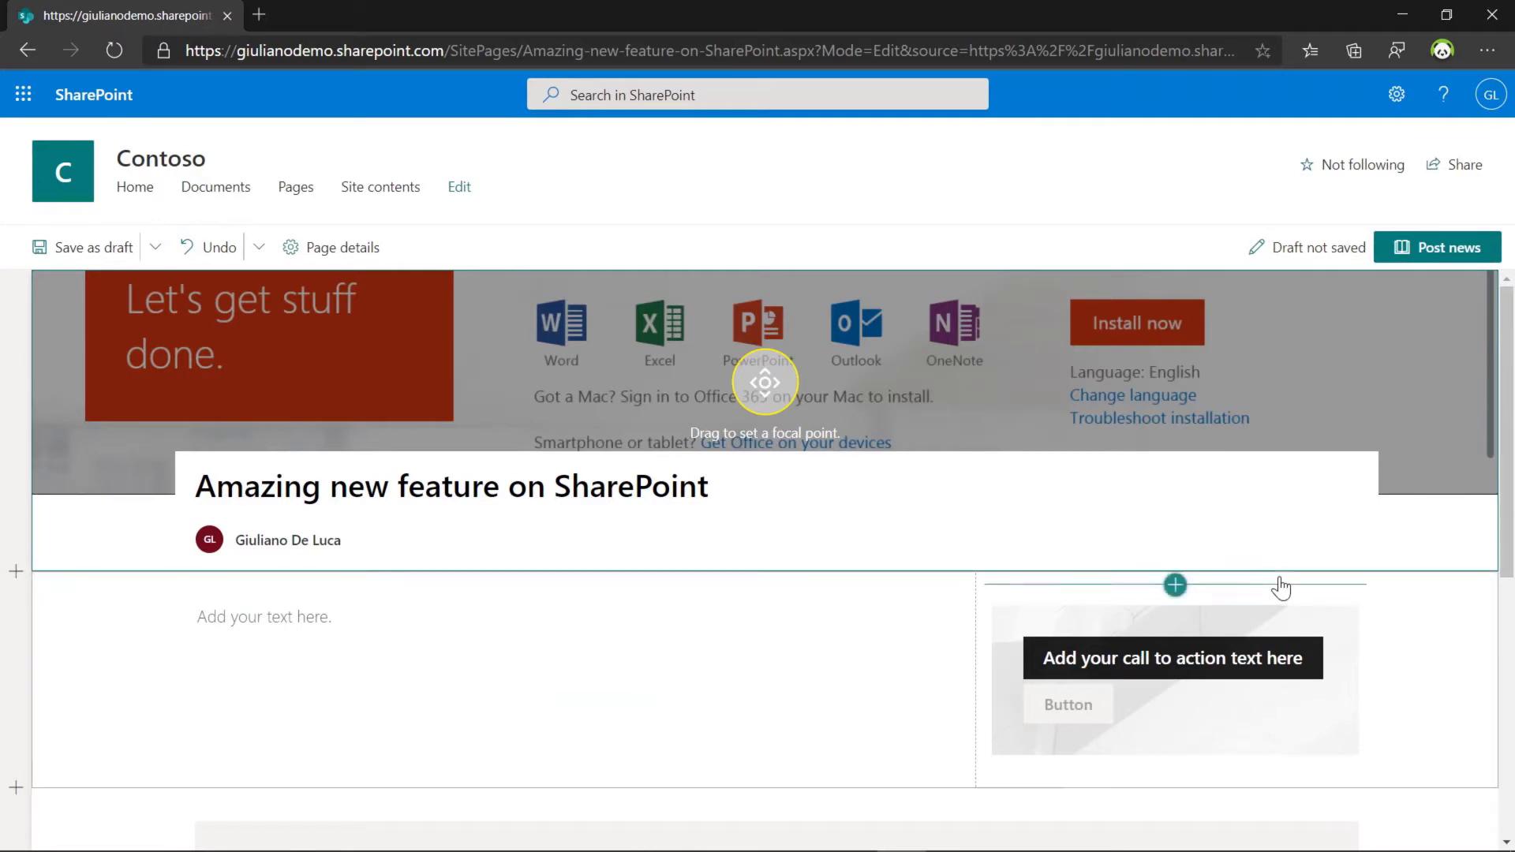
{"action": "mouse_move", "coordinate": [1504, 322]}
{"action": "left_mouse_down"}
{"action": "mouse_move", "coordinate": [1504, 468]}
{"action": "mouse_move", "coordinate": [1505, 439]}
{"action": "left_mouse_up"}
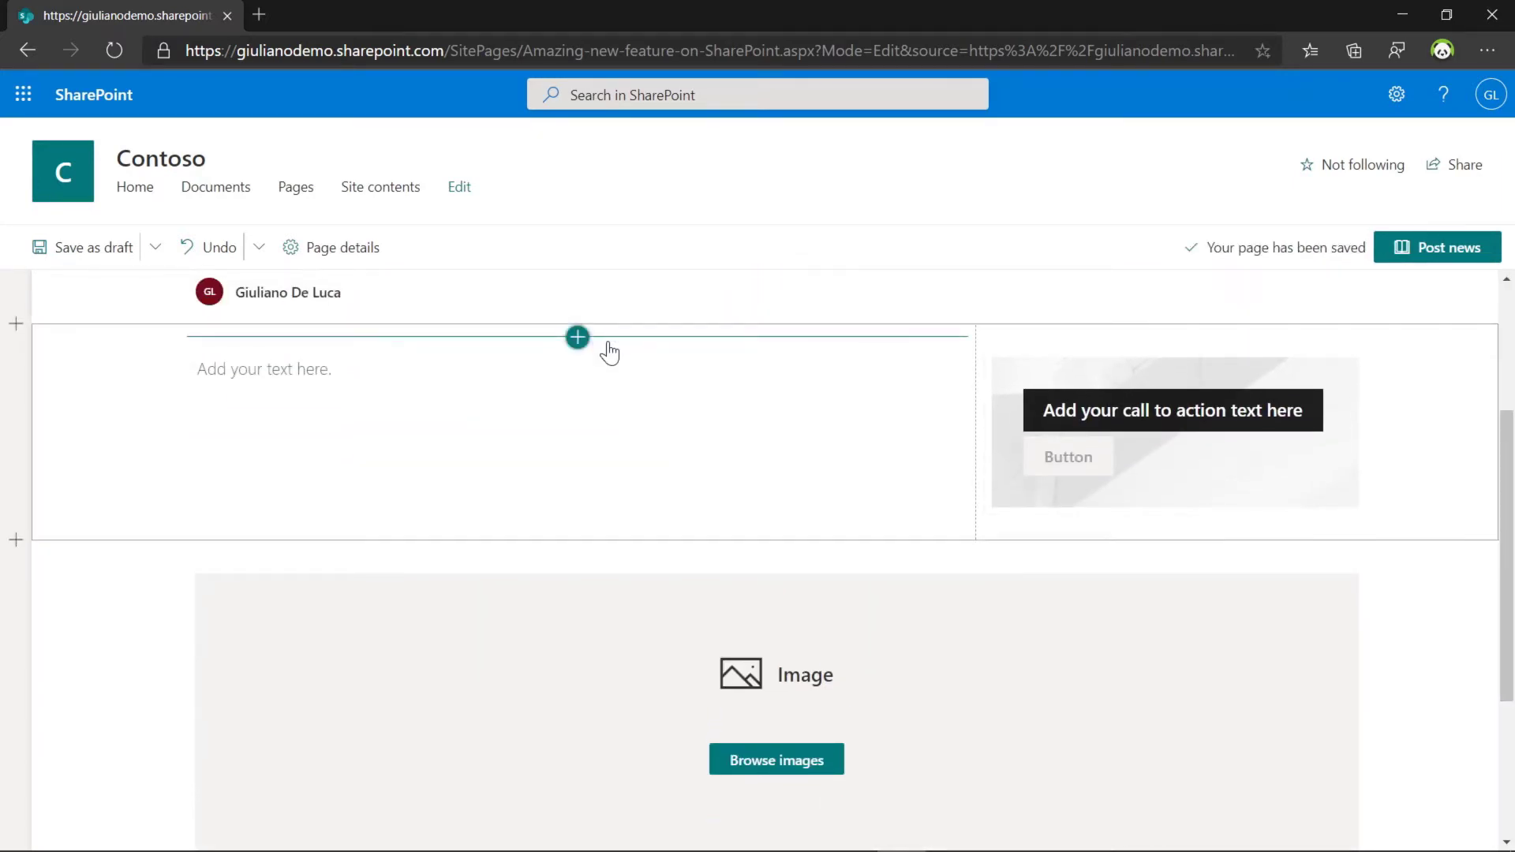
Step: Write 'This is a very useful feature' in the empty text web part
{"action": "left_click", "coordinate": [609, 352]}
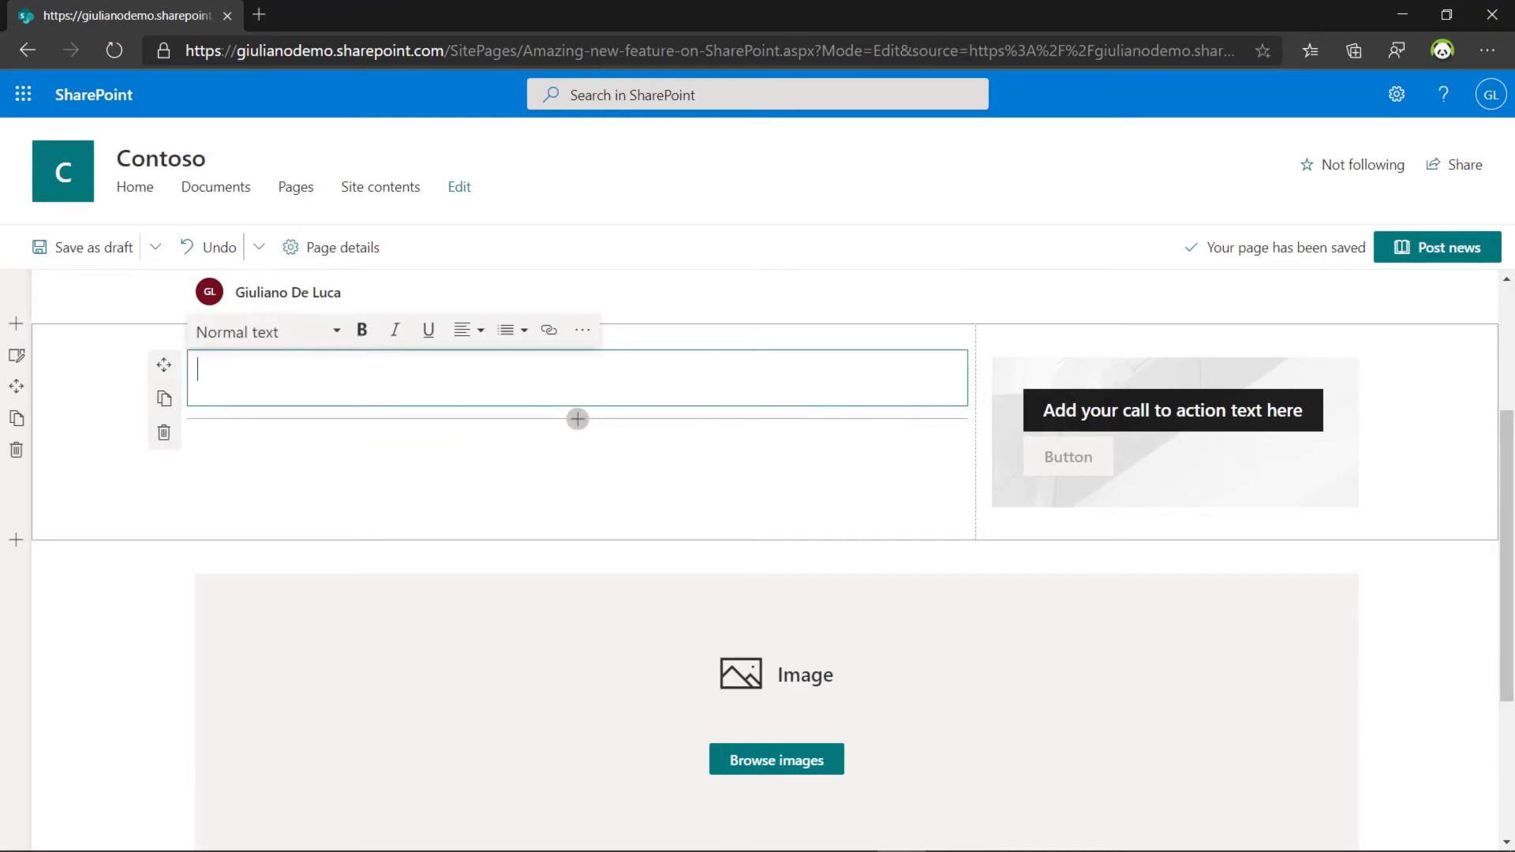
{"action": "type", "text": "This is a very useful feature"}
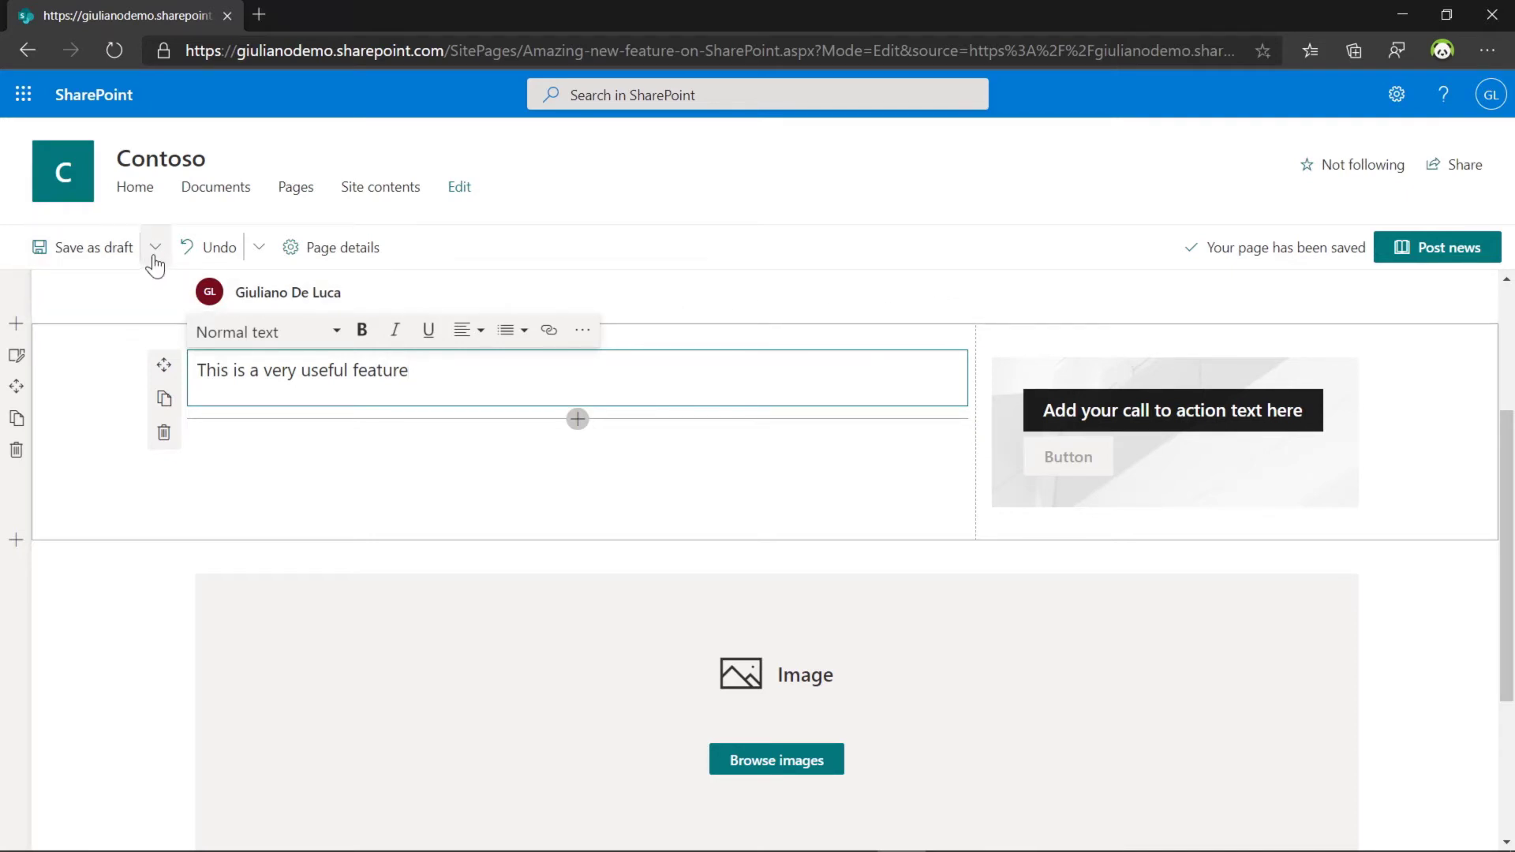
Step: In Page details, turn scheduling on with a 10.09.2020, 09:00 publish time
{"action": "left_click", "coordinate": [327, 251]}
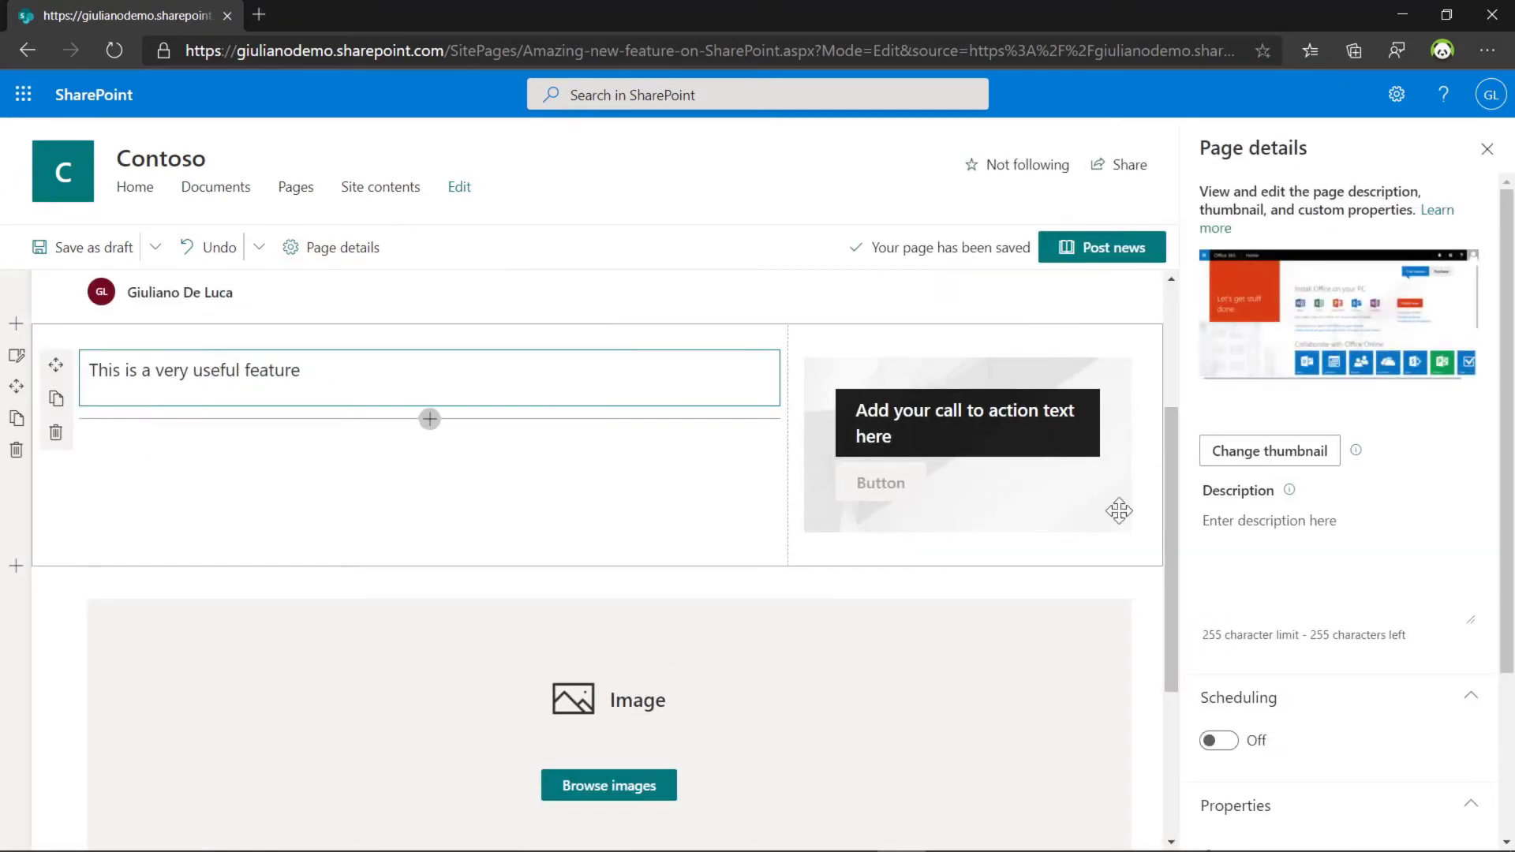
{"action": "left_click_drag", "start_coordinate": [1506, 522], "coordinate": [1508, 639]}
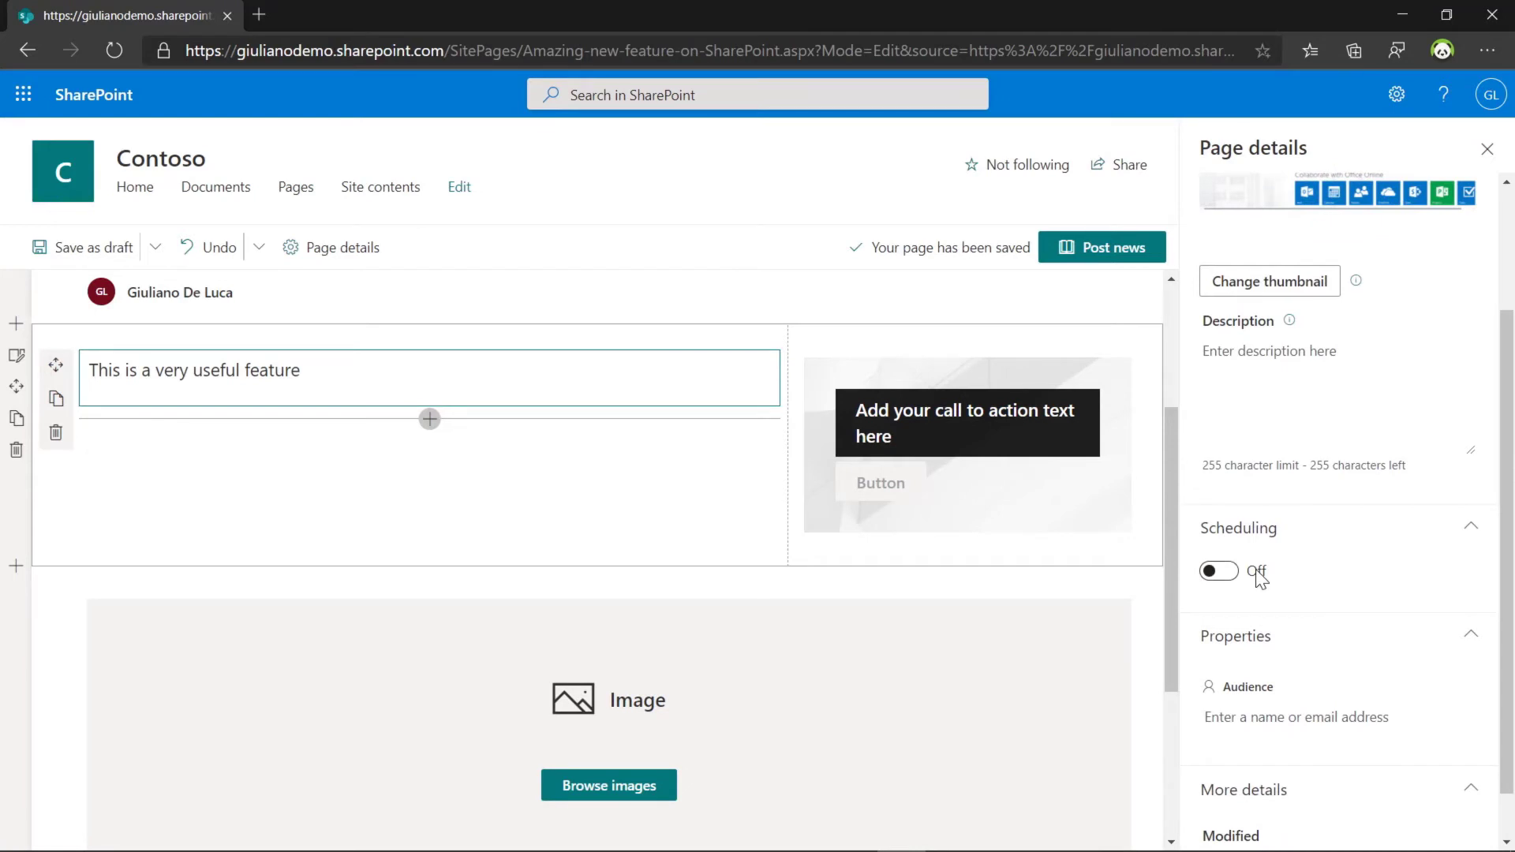
{"action": "left_click", "coordinate": [1223, 579]}
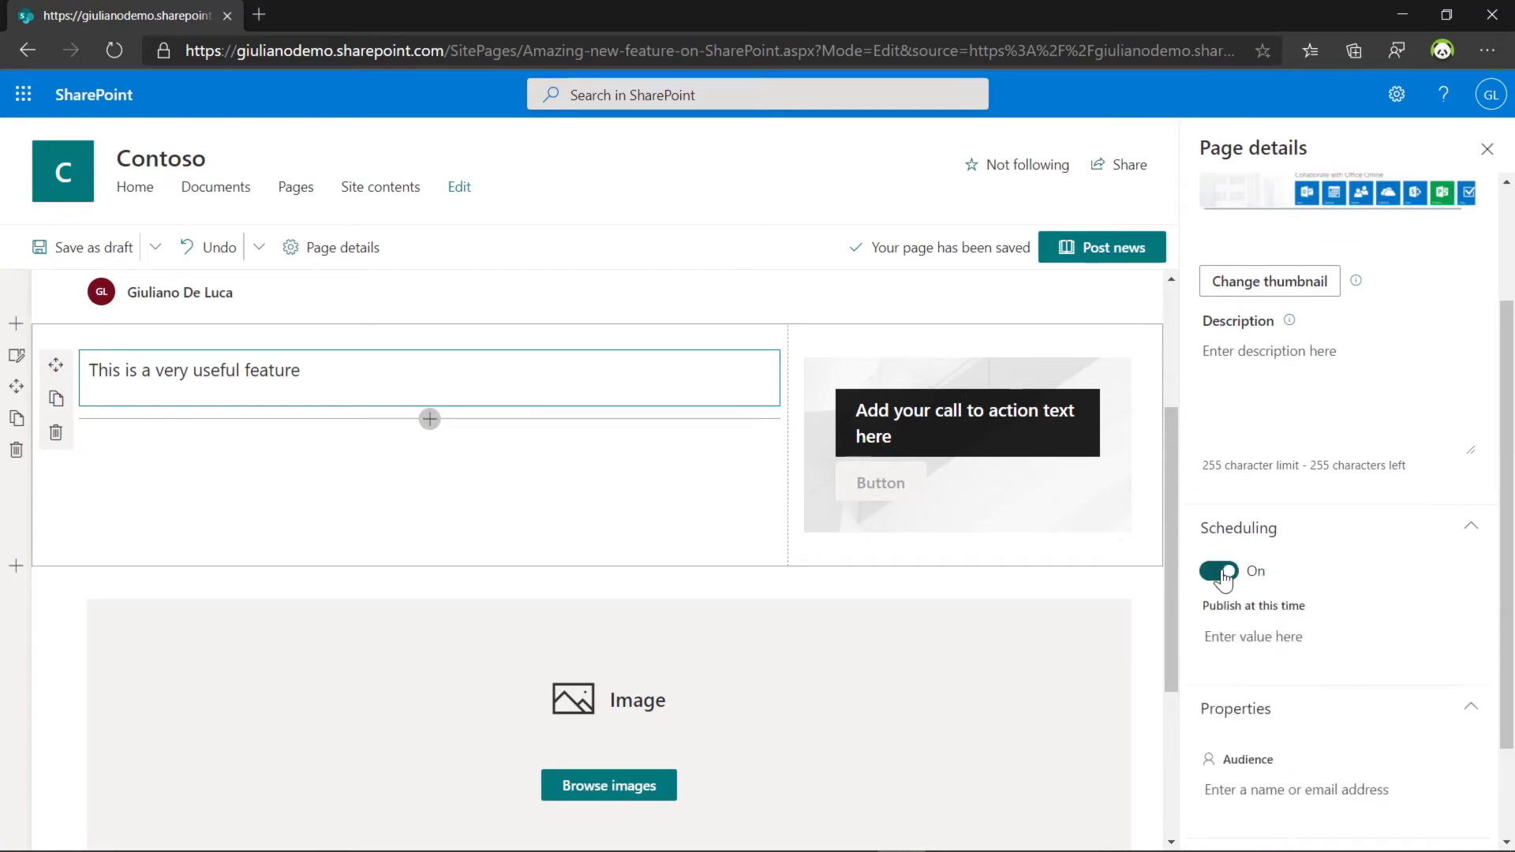
{"action": "left_click_drag", "start_coordinate": [1510, 509], "coordinate": [1505, 573]}
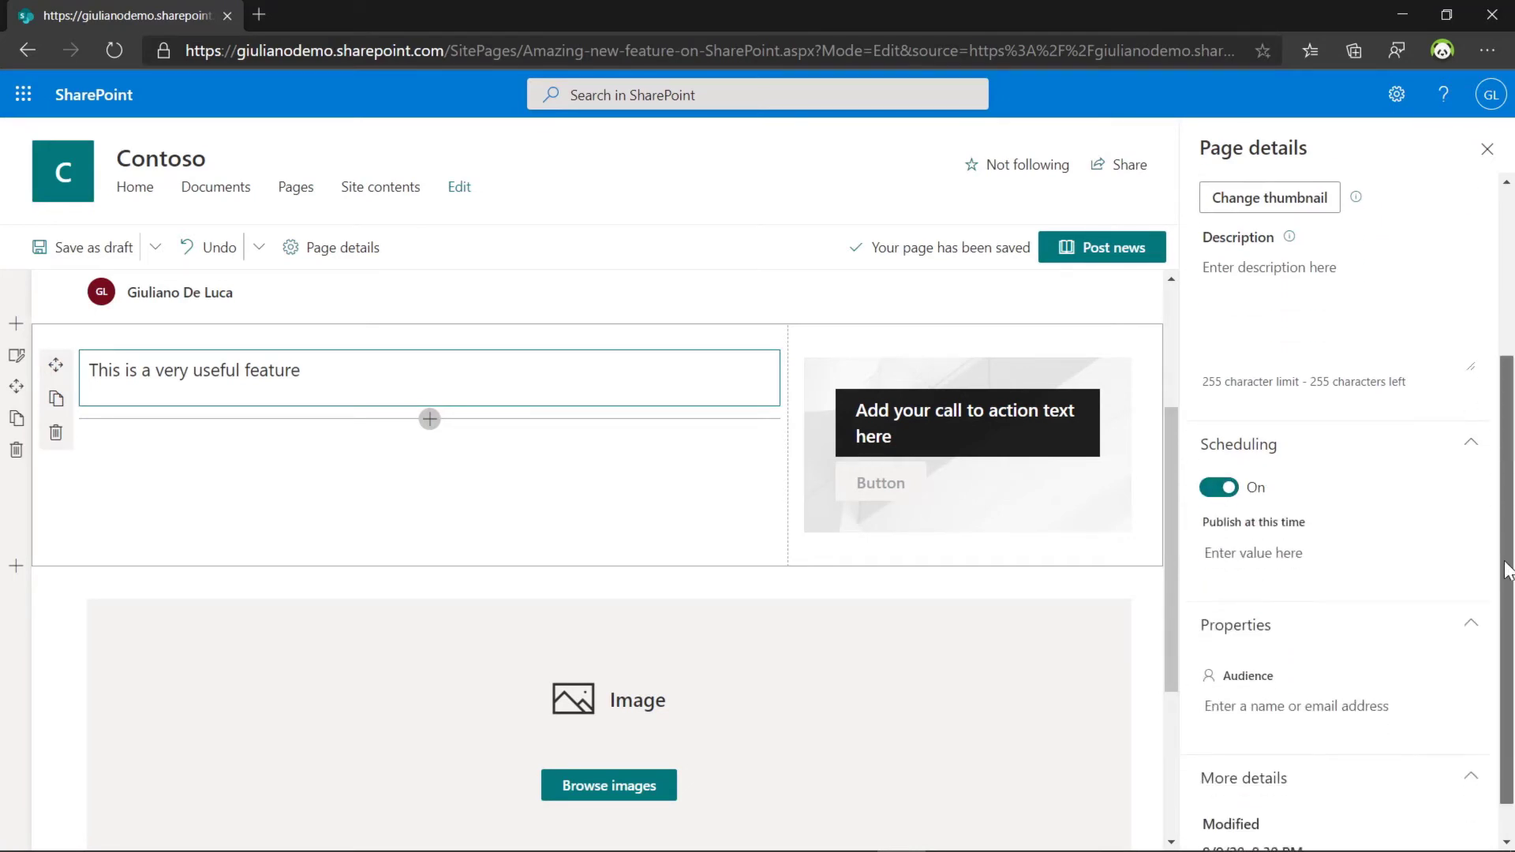
{"action": "left_click", "coordinate": [1302, 542]}
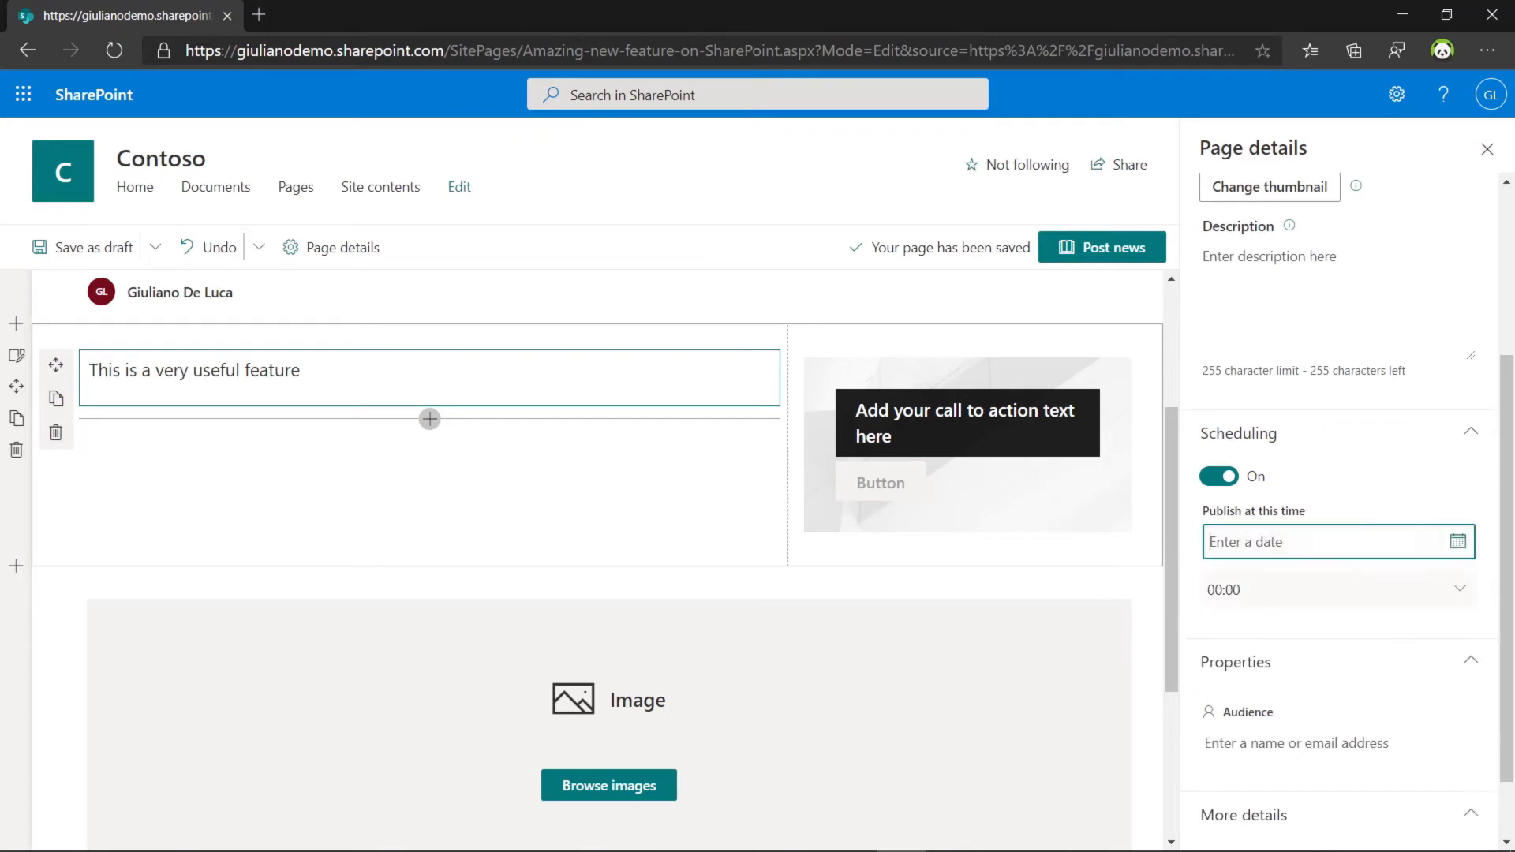
{"action": "left_click", "coordinate": [1457, 543]}
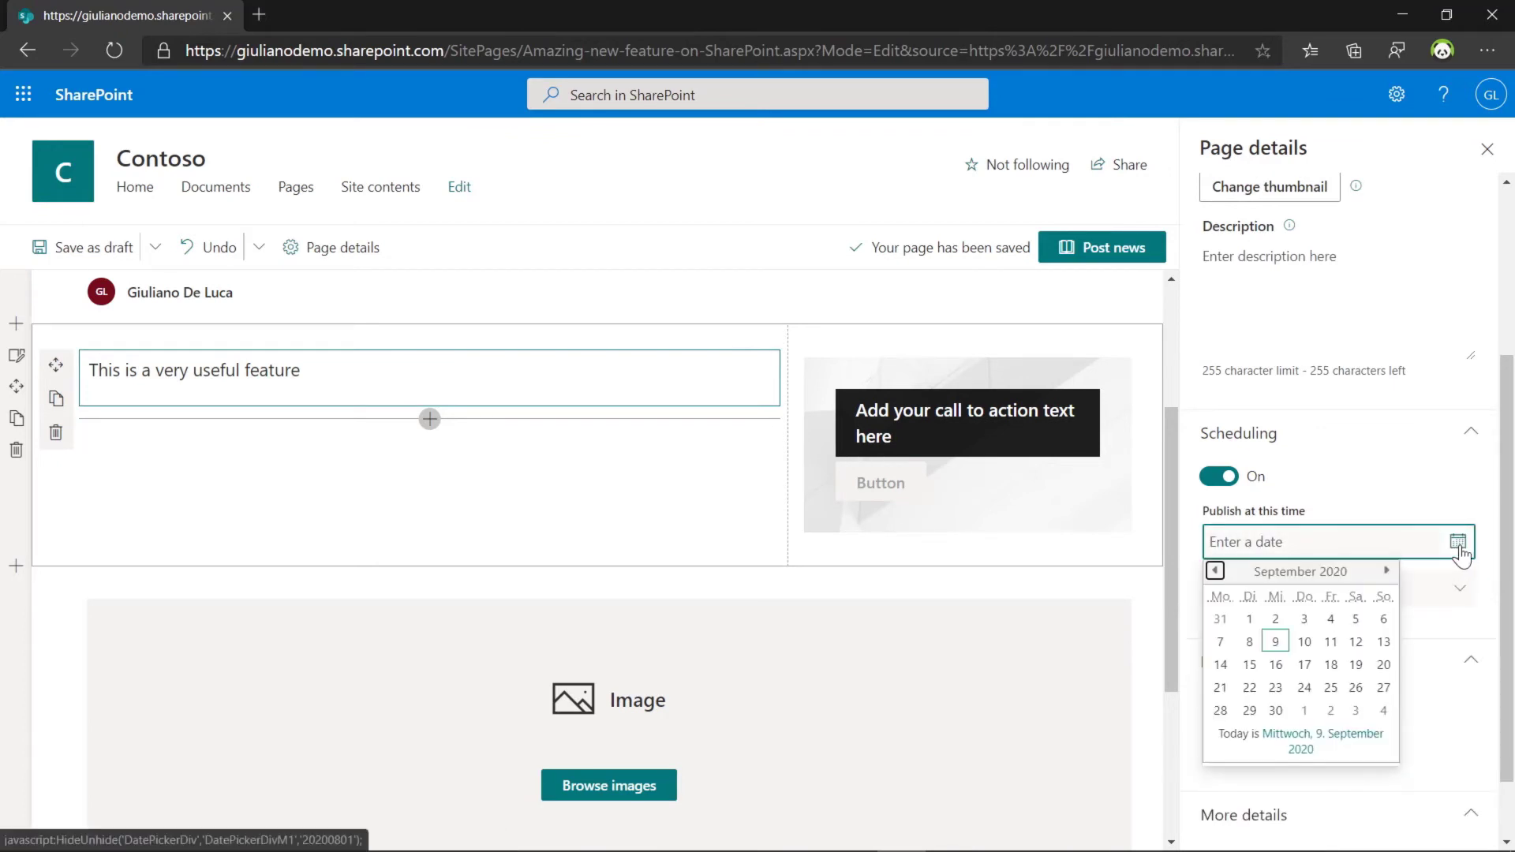
{"action": "left_click", "coordinate": [1304, 643]}
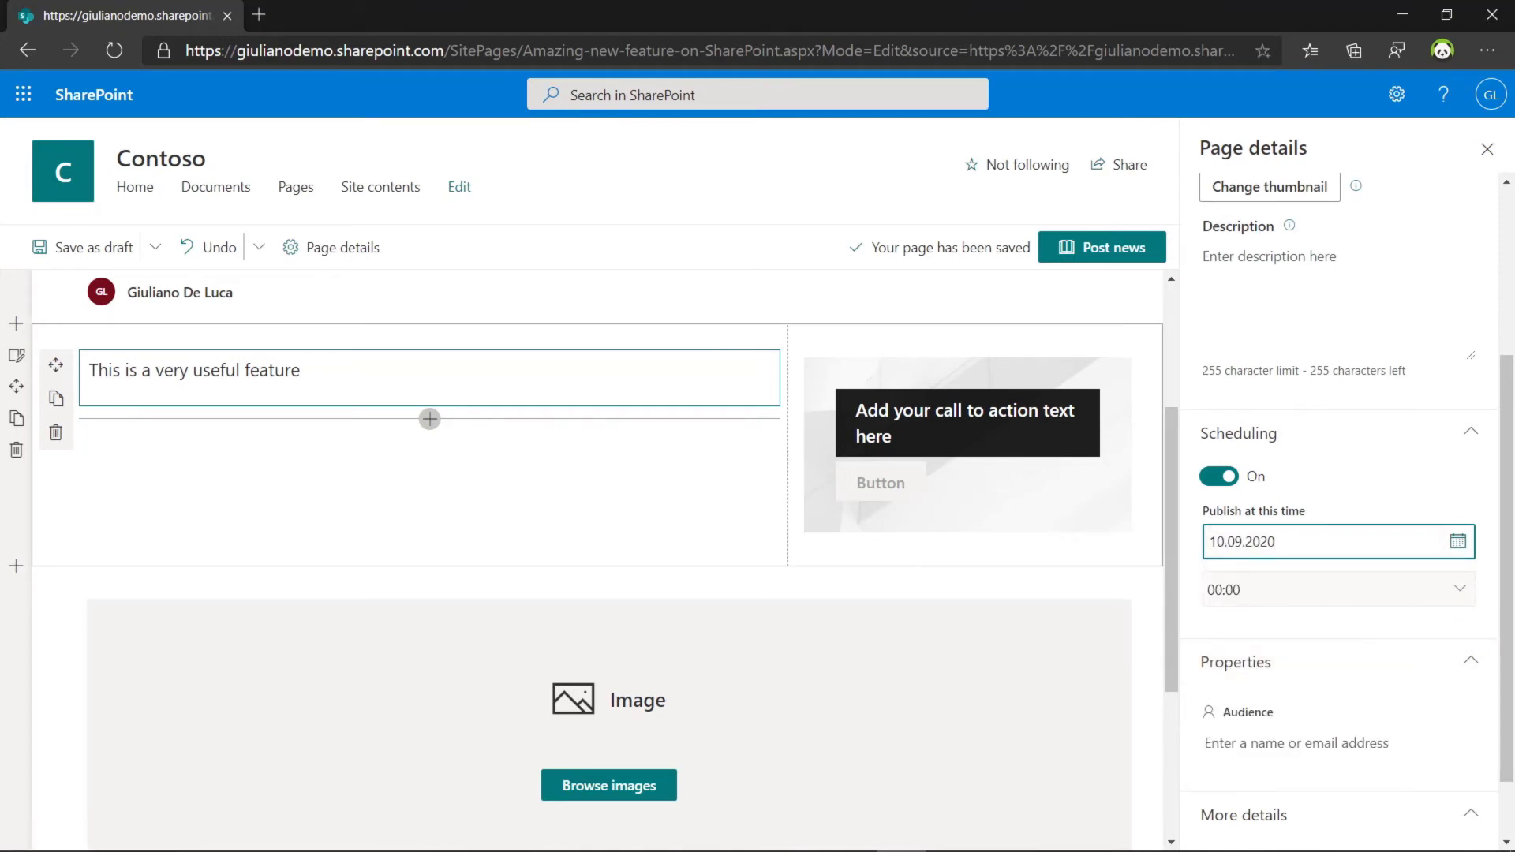
{"action": "left_click", "coordinate": [1463, 592]}
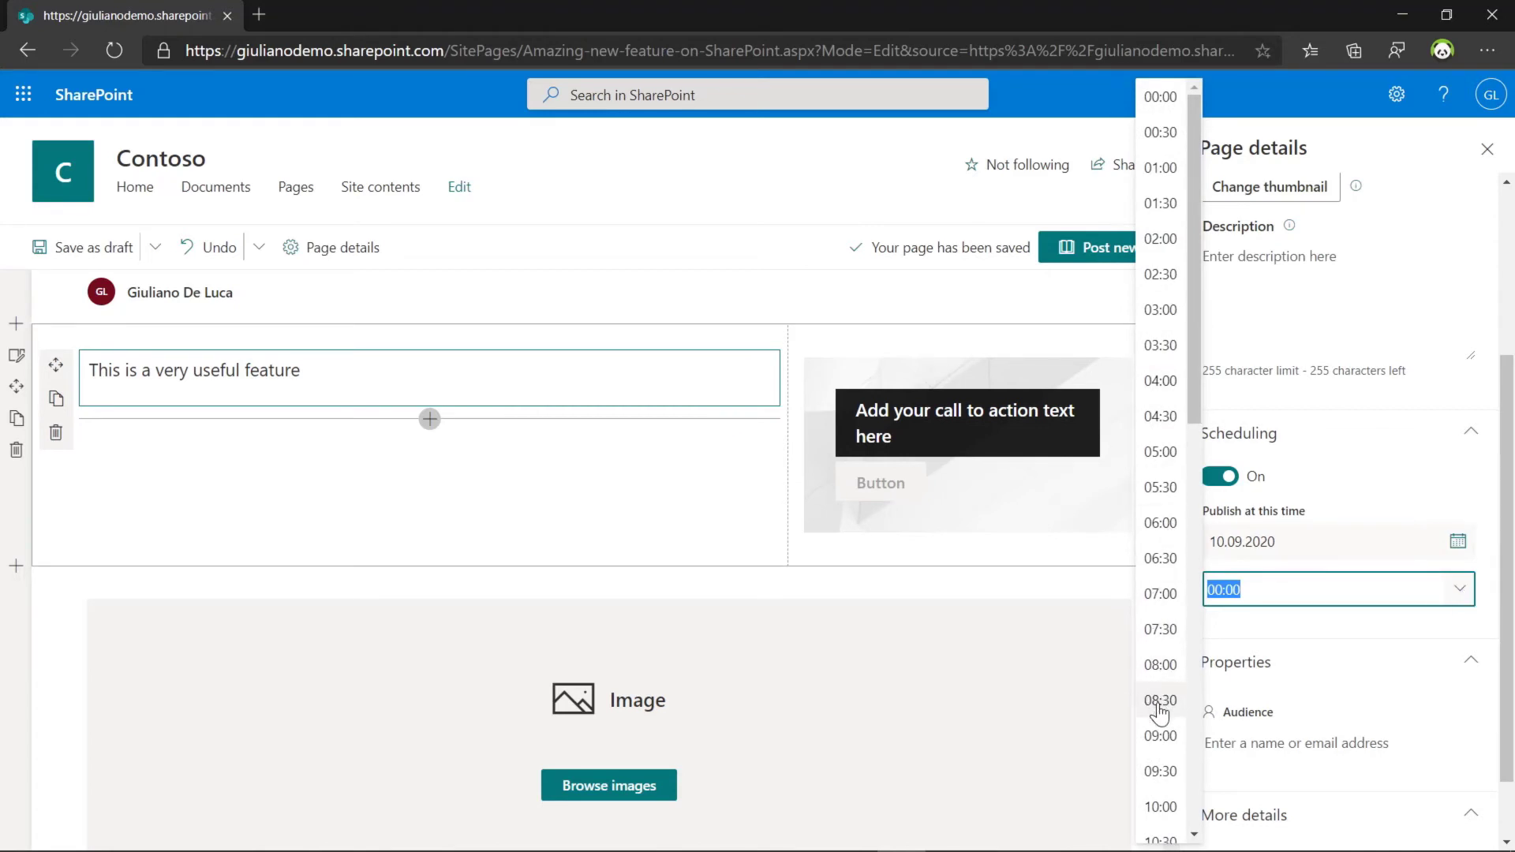
{"action": "left_click", "coordinate": [1161, 734]}
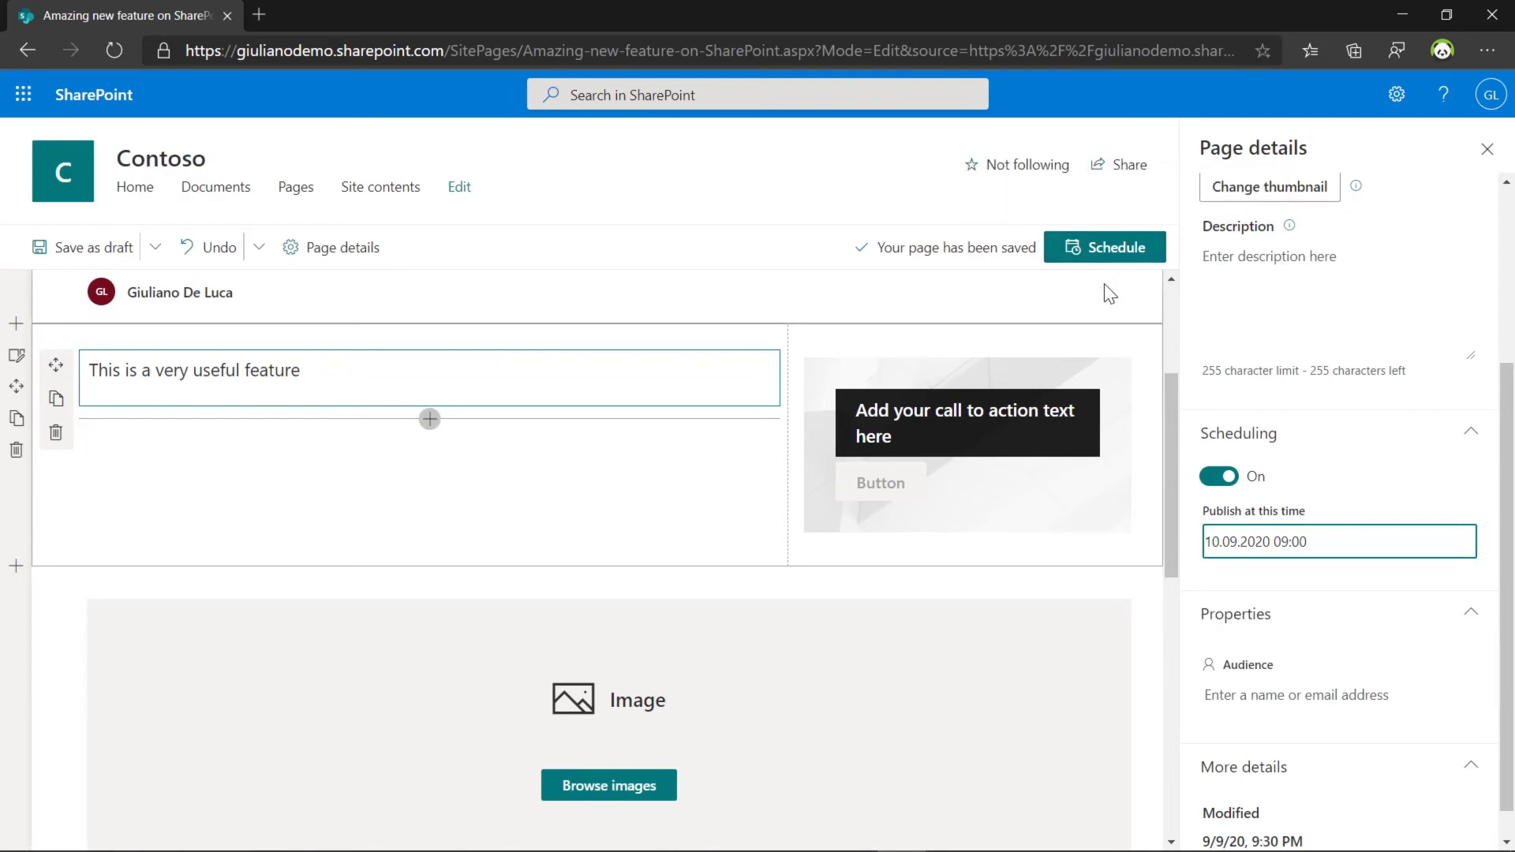
Step: Schedule the post for publication on Thu, Sep 10, 9:00 AM
{"action": "left_click", "coordinate": [1103, 255]}
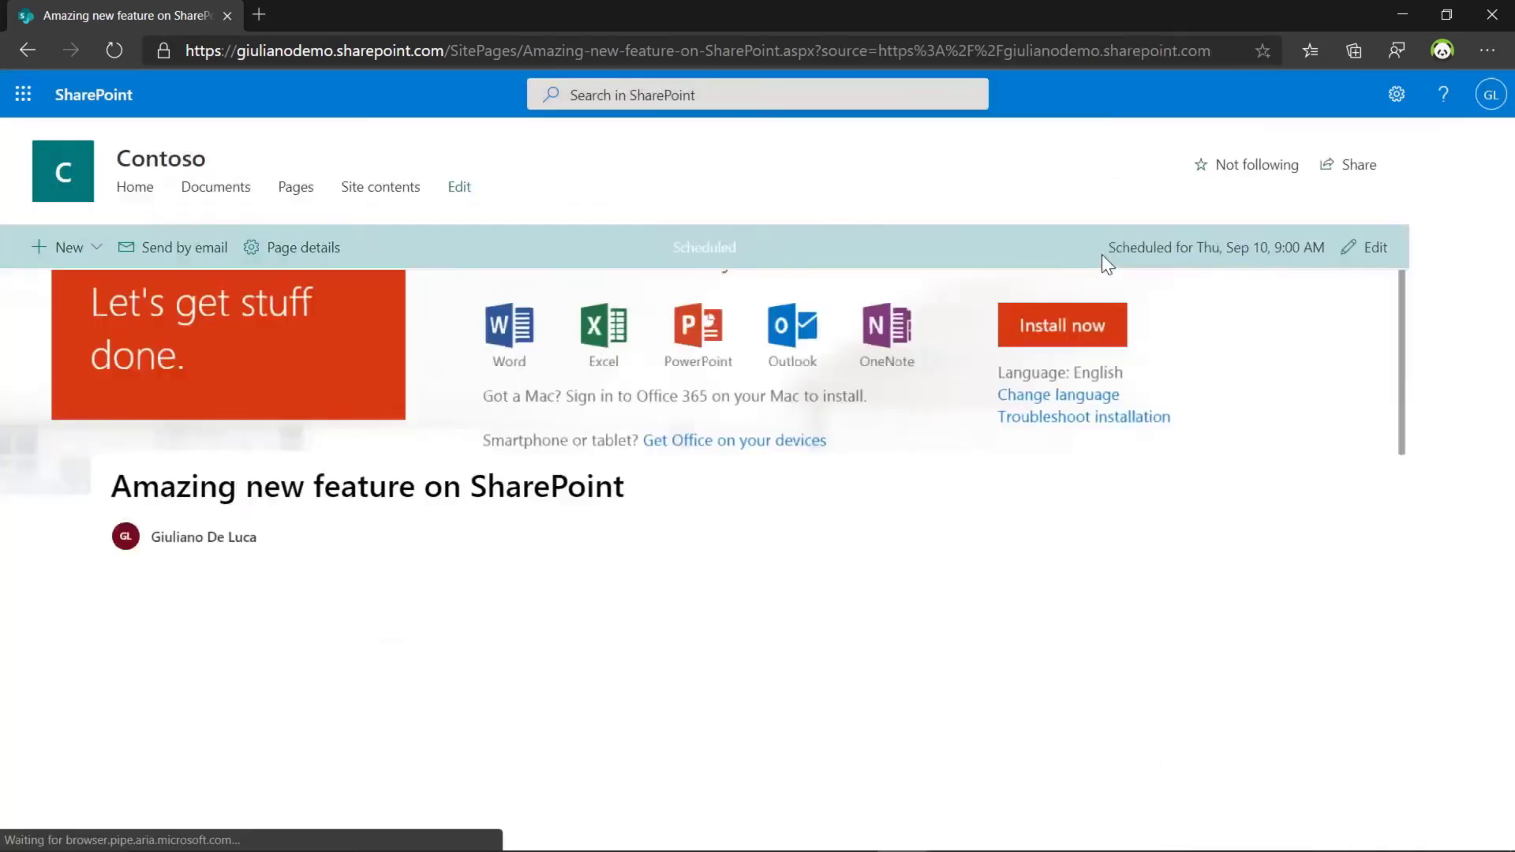